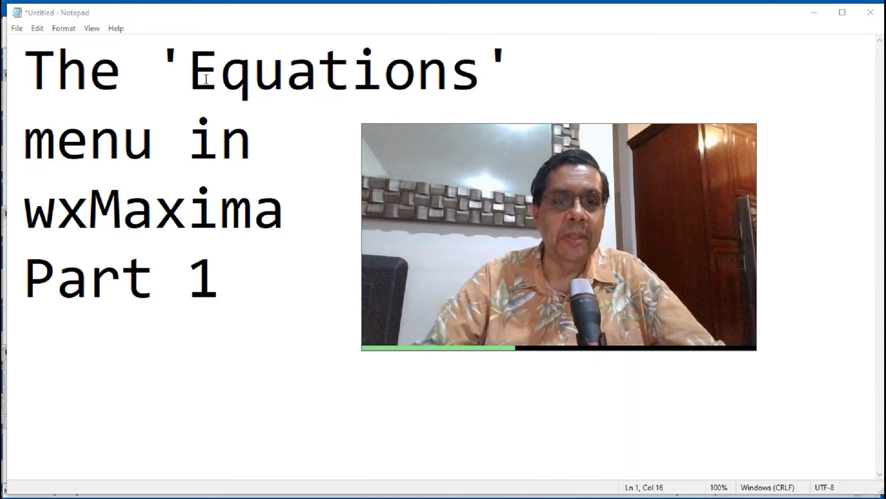
Highlight 'Equations' in the Notepad title, then minimize Notepad to reveal wxMaxima.
drag(187, 69, 482, 72)
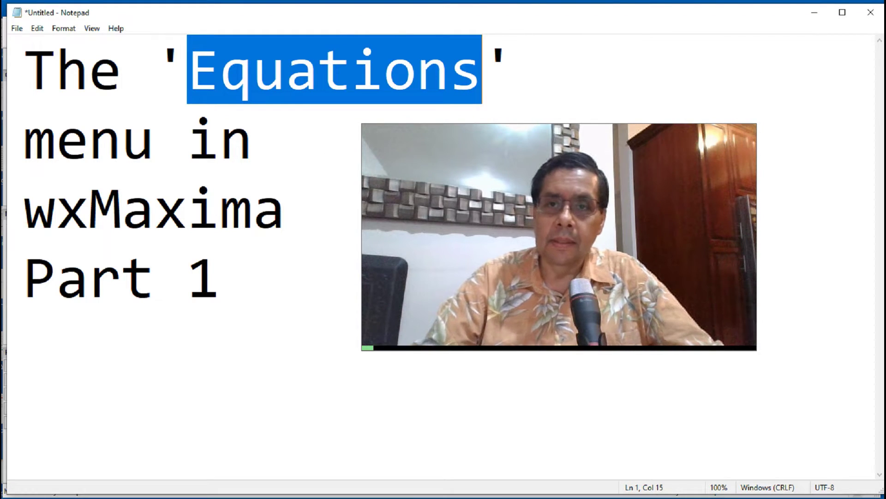
click(813, 14)
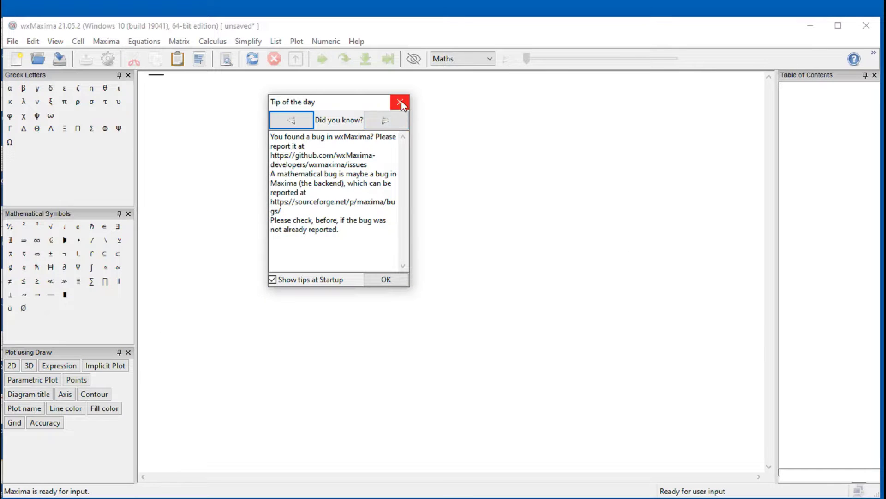
Dismiss the tip of the day and open the EquationsExamplesFinal.wxmx worksheet.
click(401, 101)
click(37, 59)
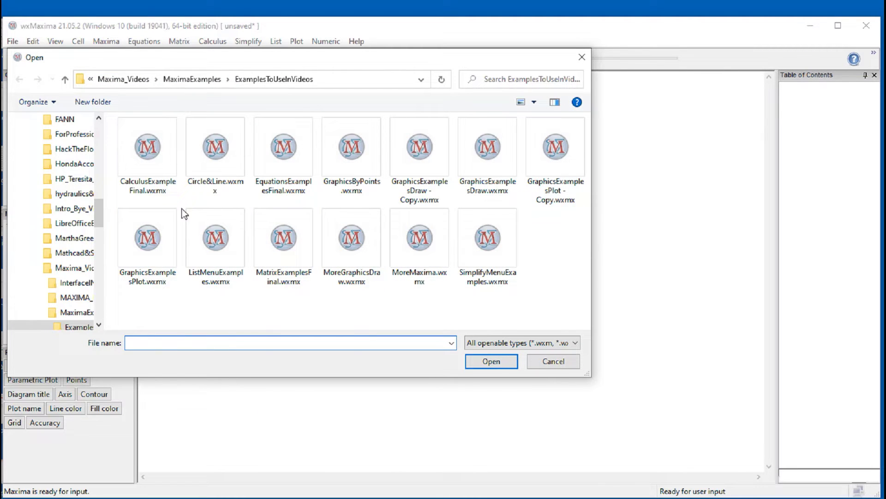
double_click(298, 162)
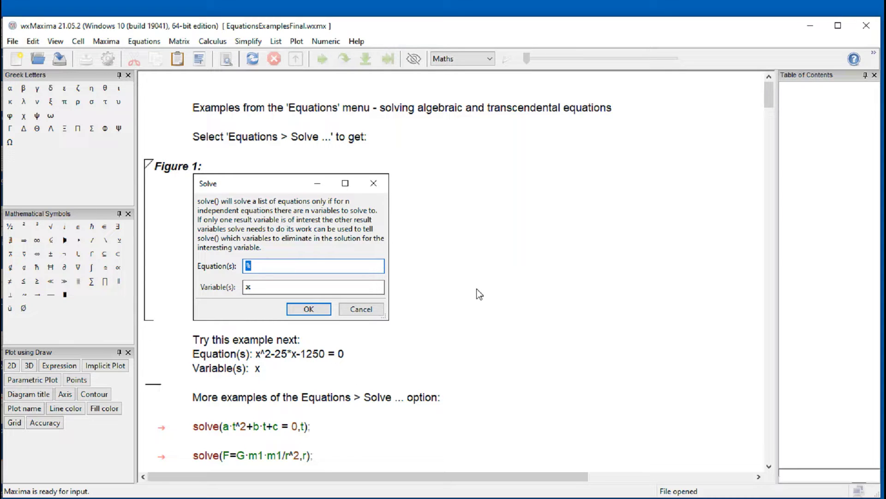
Browse the Equations menu, then place the insertion point below the 'Try this example next' text.
click(147, 41)
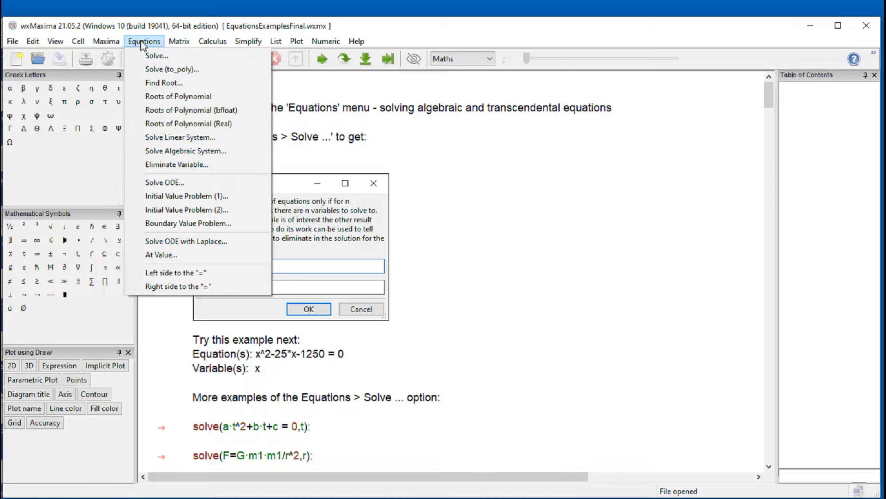
mouse_move(179, 41)
click(581, 217)
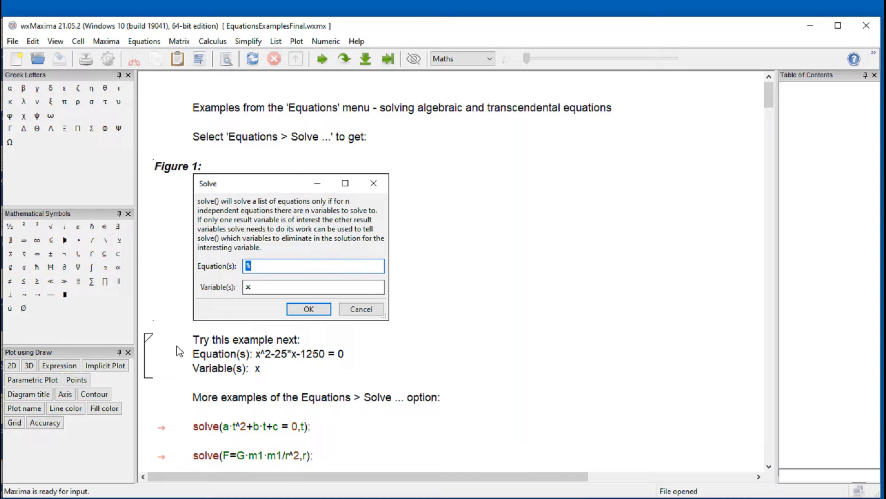
click(168, 328)
click(155, 383)
Solve x^2-25*x-1250=0 for x via the Solve dialog, giving x=50 and x=-25.
click(144, 41)
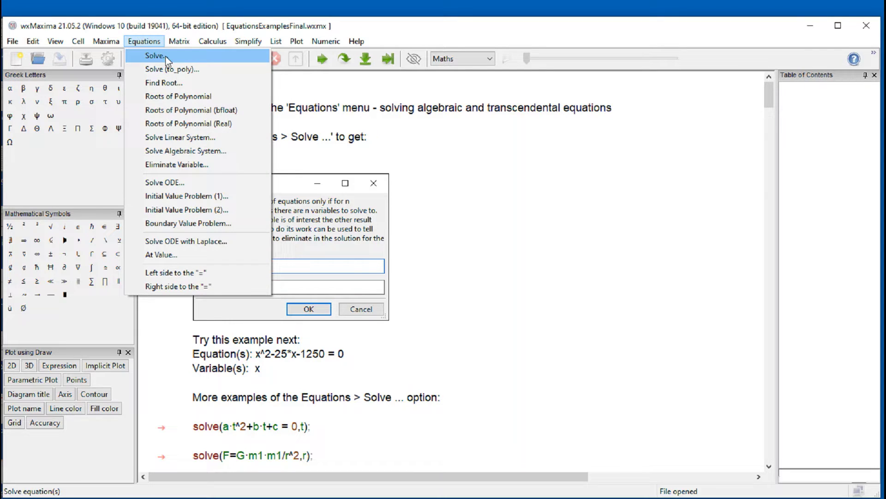
click(165, 56)
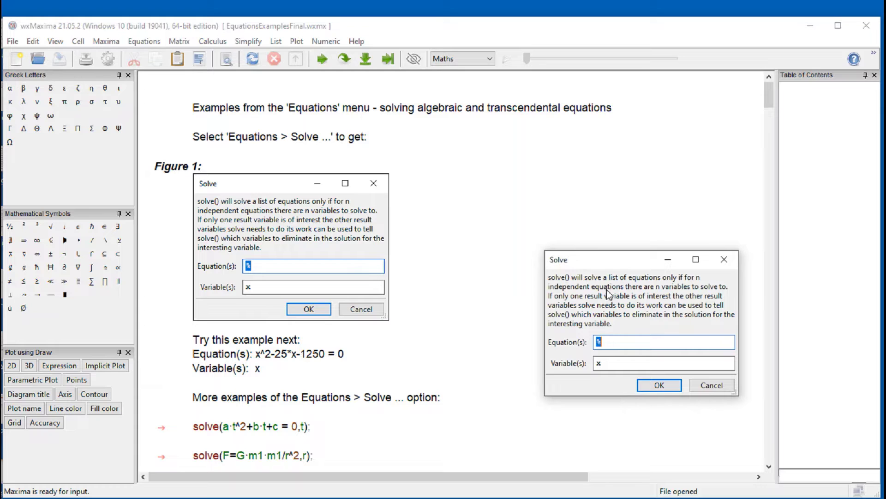
drag(585, 256, 454, 186)
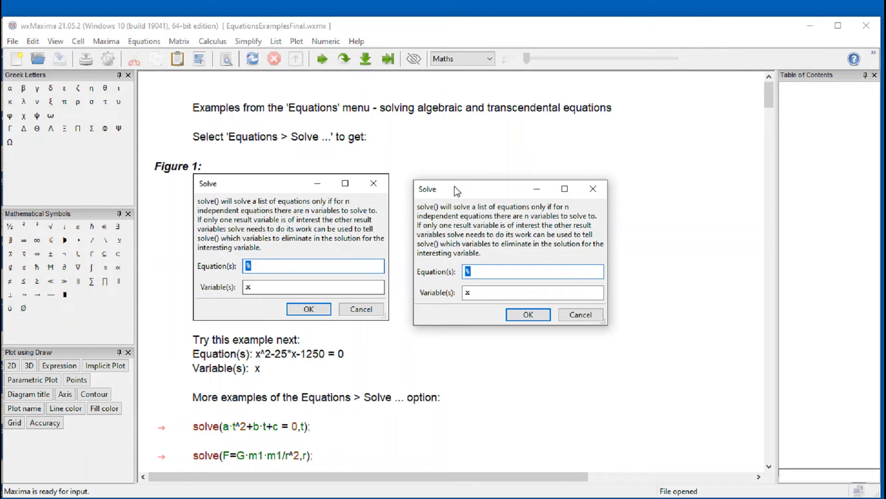
click(479, 274)
key(BackSpace)
text(x^2-)
key(BackSpace)
key(BackSpace)
text(-25*x-1250=0)
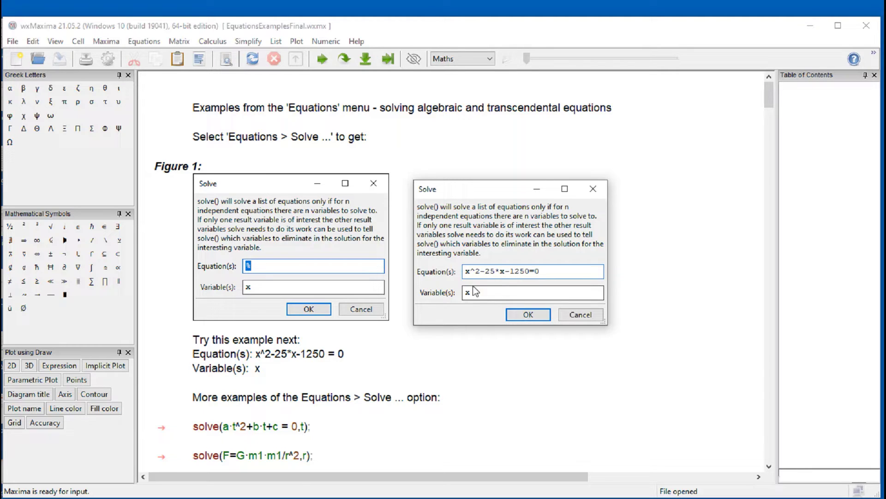
click(524, 315)
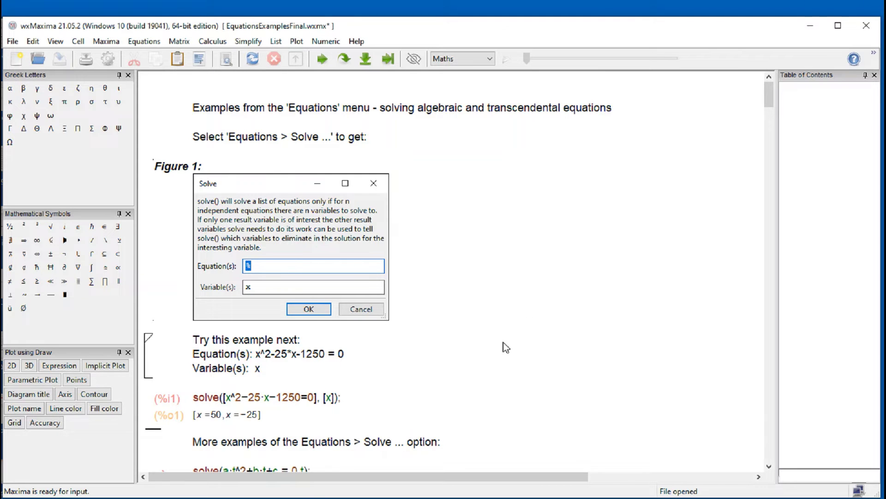
scroll(494, 364, down, 3)
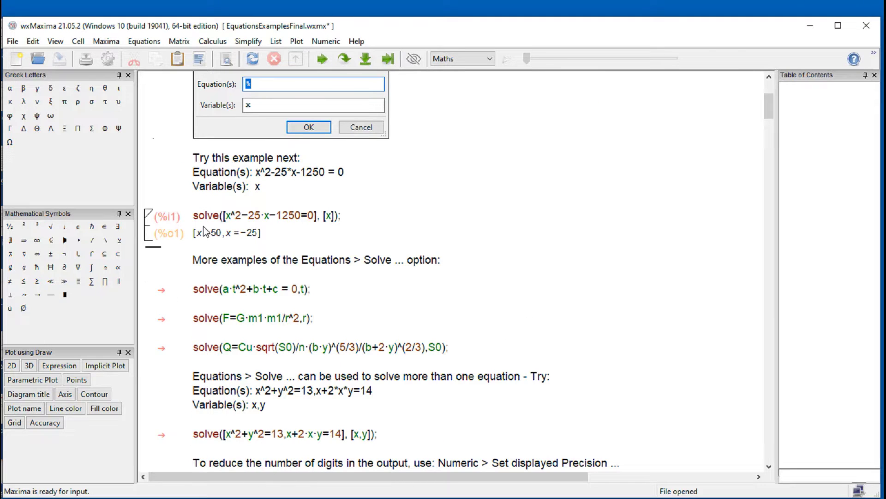
drag(196, 220, 328, 224)
click(347, 227)
drag(224, 217, 309, 225)
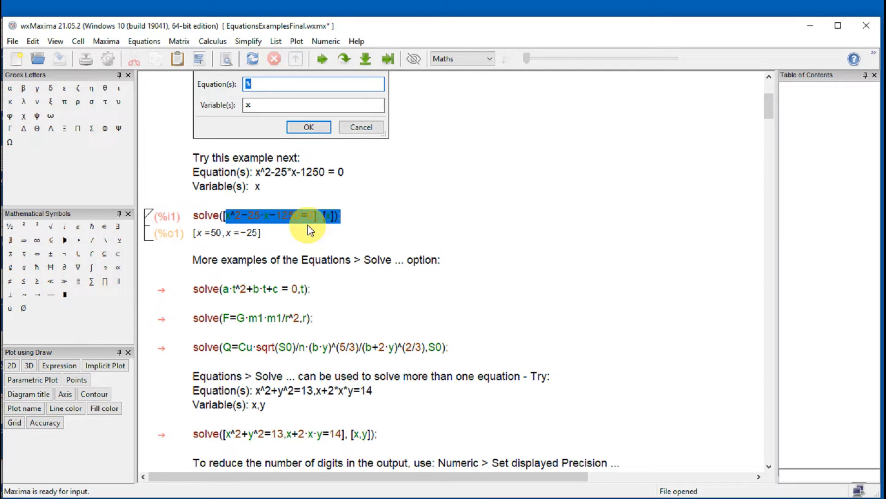
click(329, 216)
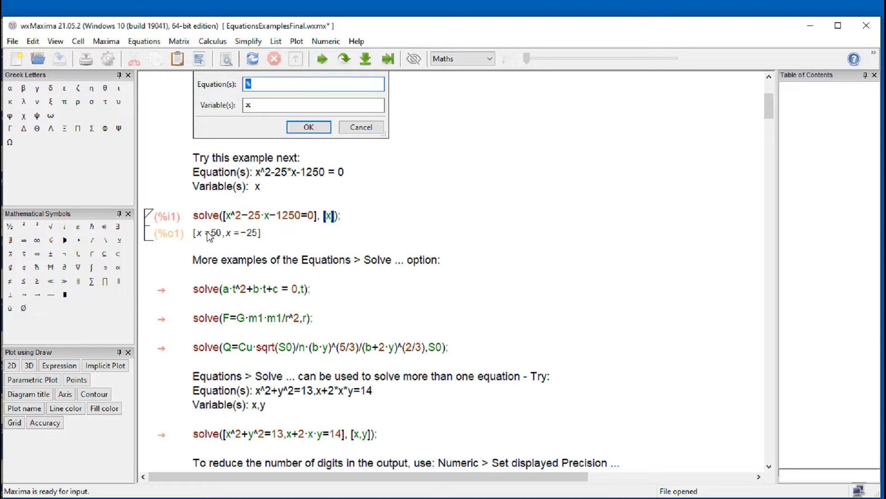
click(193, 216)
drag(194, 215, 346, 211)
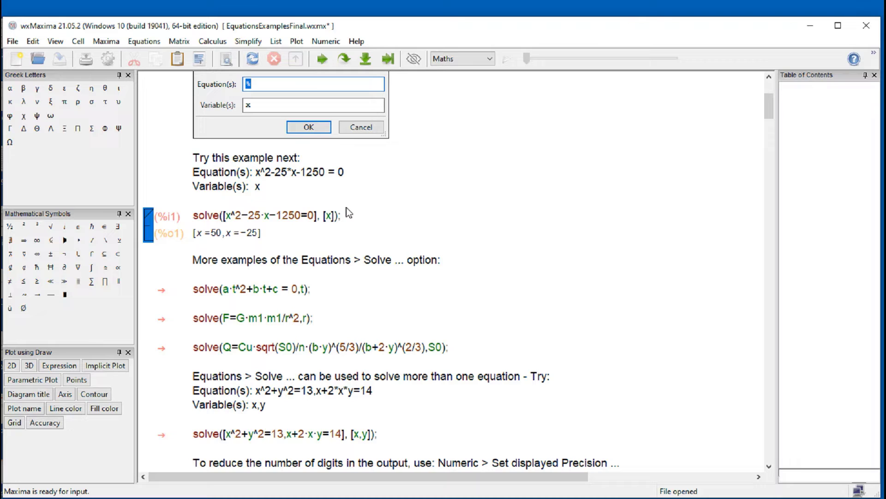
click(347, 209)
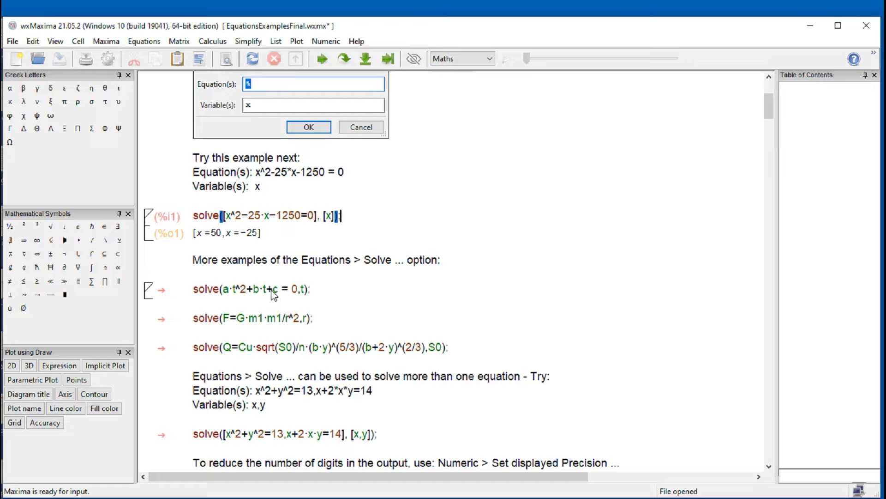
click(314, 291)
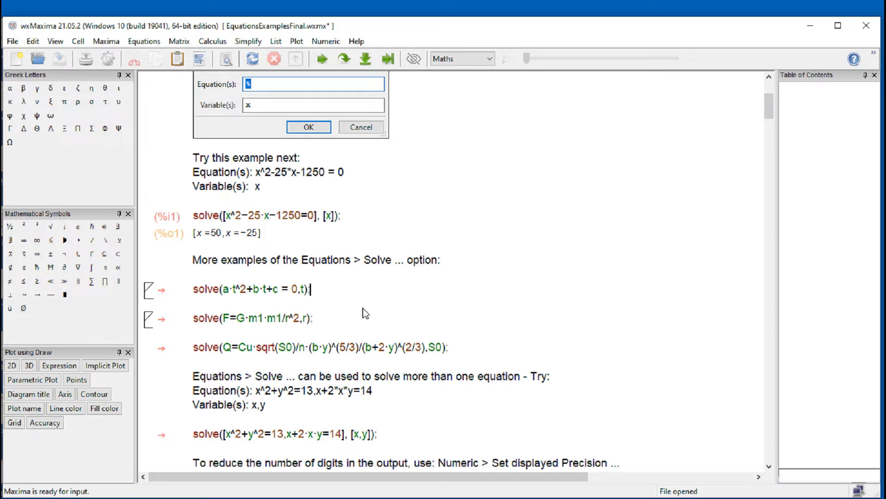
Evaluate solve(a·t^2+b·t+c=0,t), inspect its two roots, then evaluate solve(F=G·m1·m1/r^2,r).
key(shift+Return)
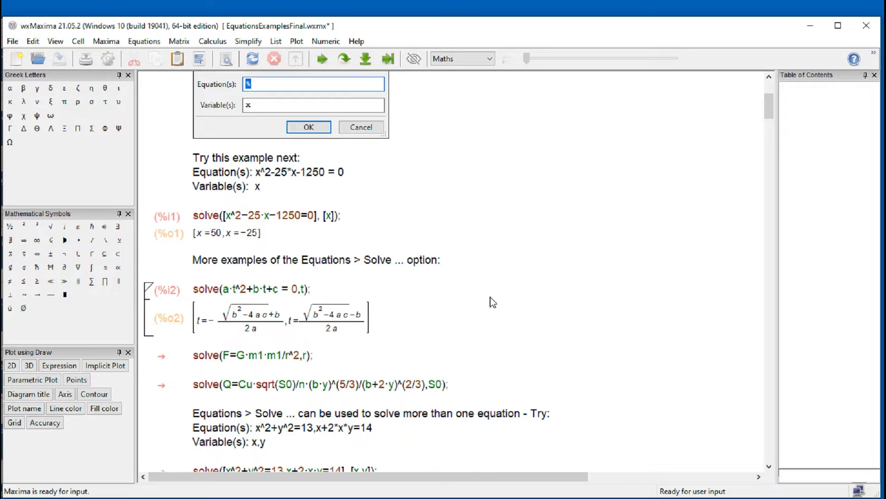
scroll(491, 300, down, 5)
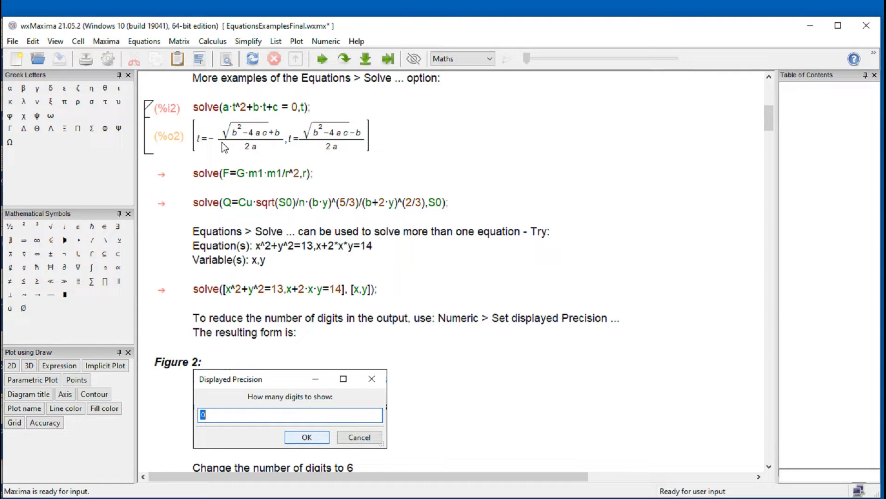
click(278, 134)
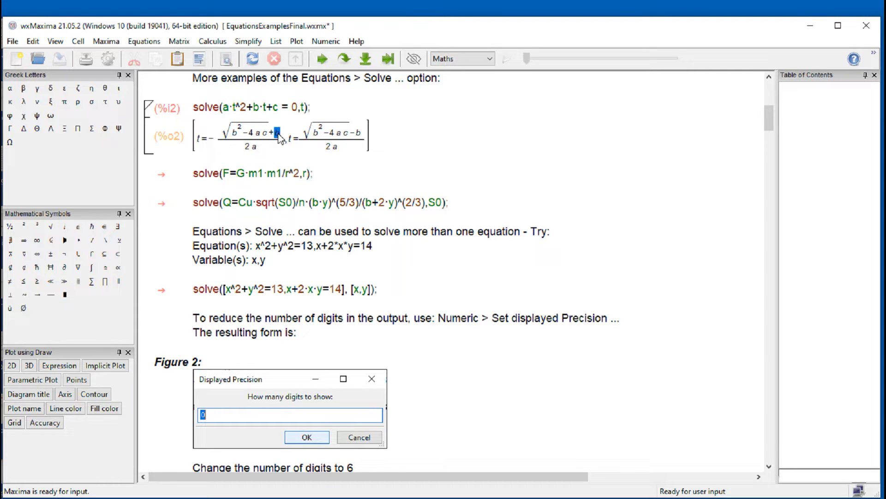
click(210, 138)
click(358, 138)
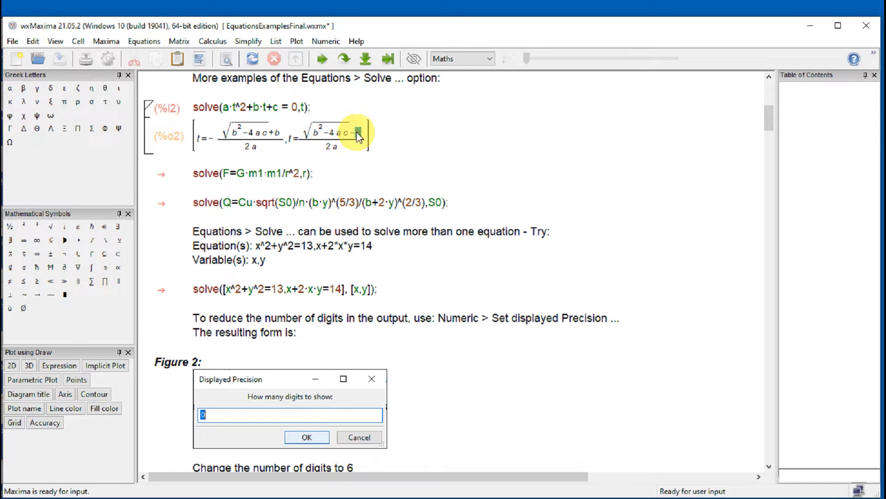
drag(358, 137, 356, 152)
click(498, 156)
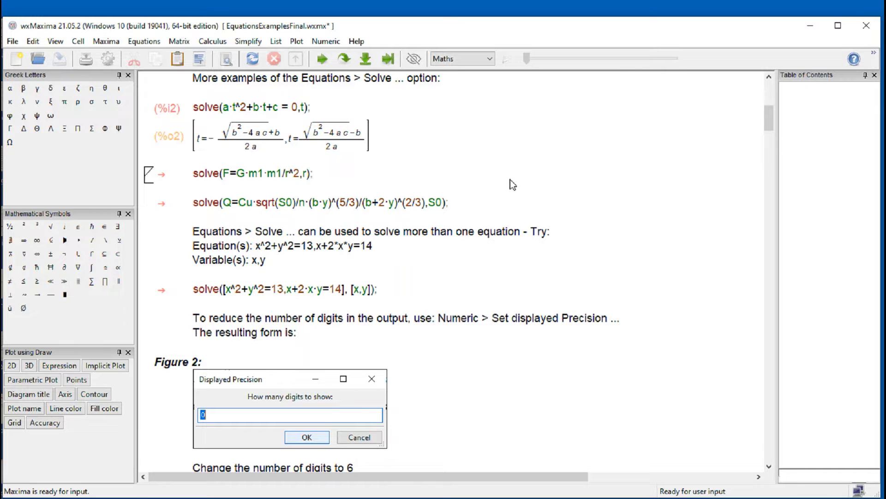
key(shift+Return)
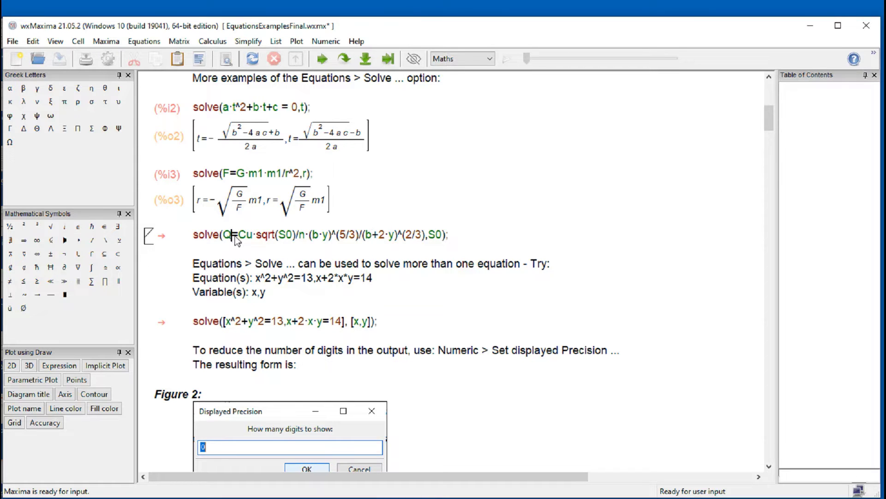
Evaluate the solve(Q=Cu·sqrt(S0)...,S0) cell answering positive, then highlight the two-equation notes.
click(511, 240)
click(290, 237)
key(shift+Return)
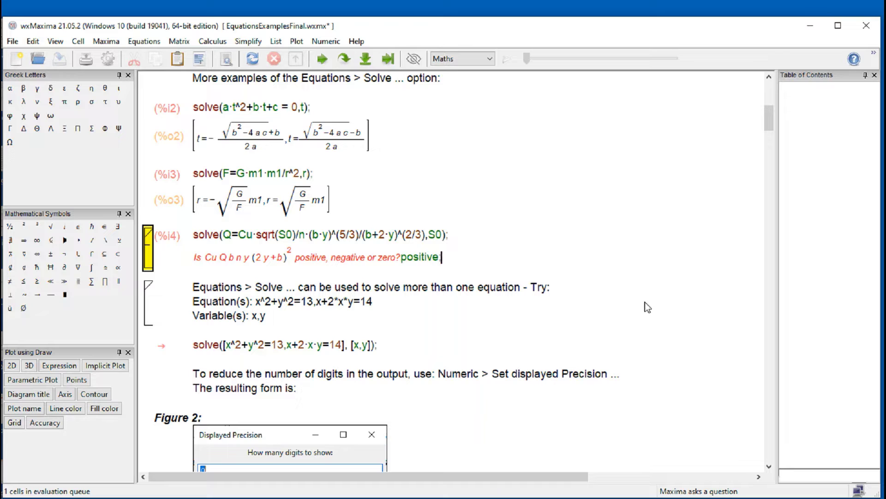
key(Return)
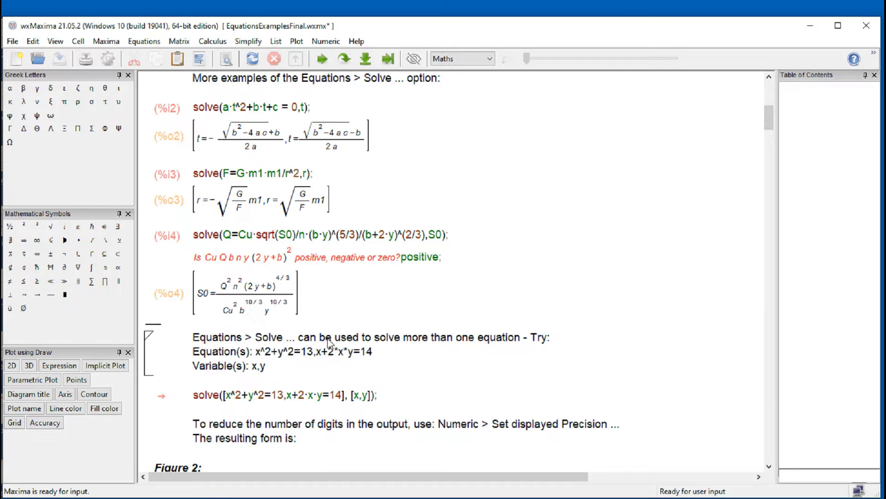
drag(400, 342, 536, 353)
click(526, 386)
Solve x^2+y^2=13, x+2*x*y=14 for x,y, getting four solutions including x=2, y=3.
click(258, 379)
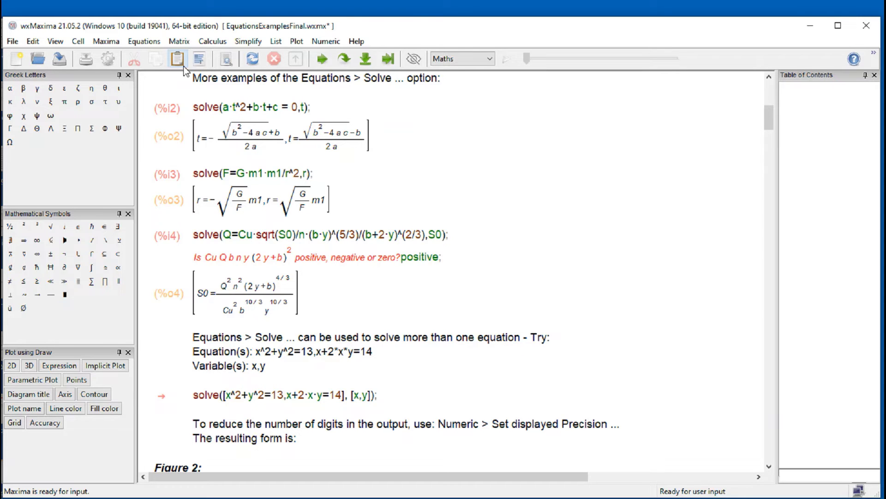
click(154, 41)
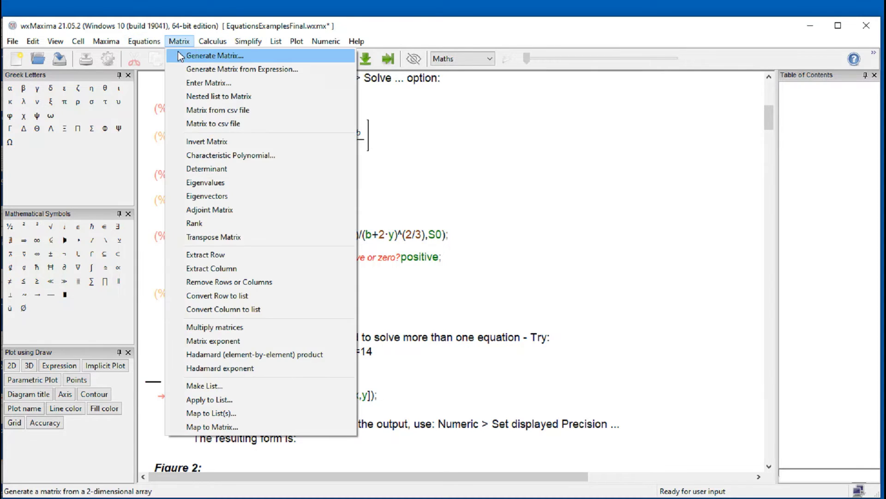
click(140, 57)
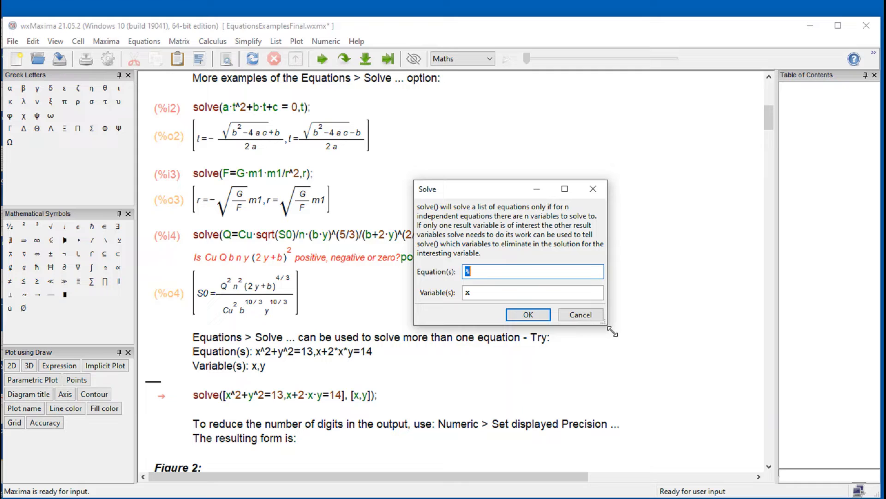
text(x^2+y^2=13,x+2*)
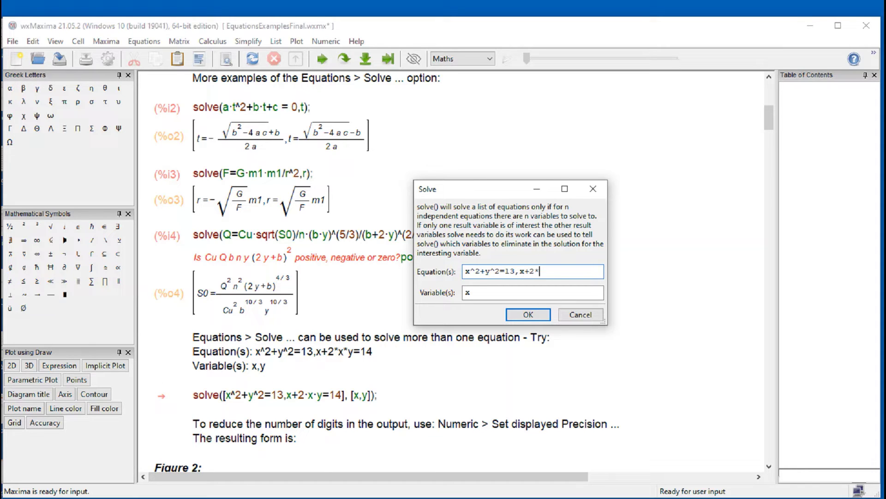
text(x*y=14)
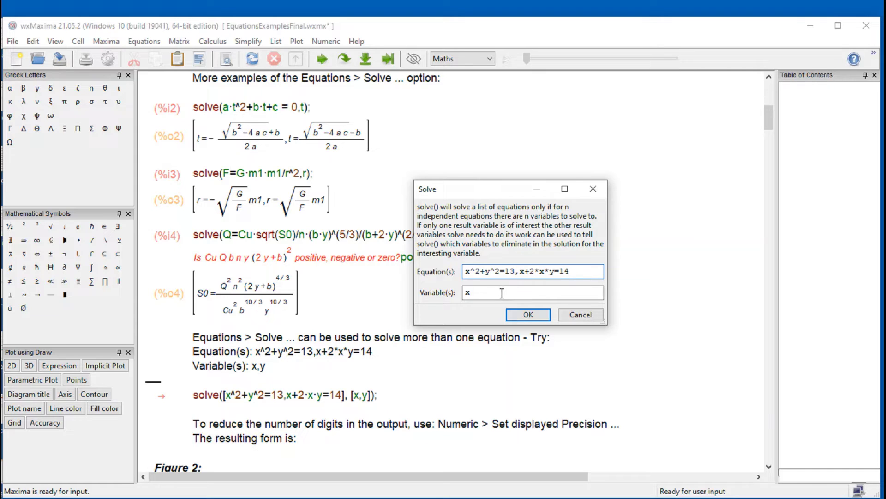
click(497, 301)
text(,y)
click(524, 314)
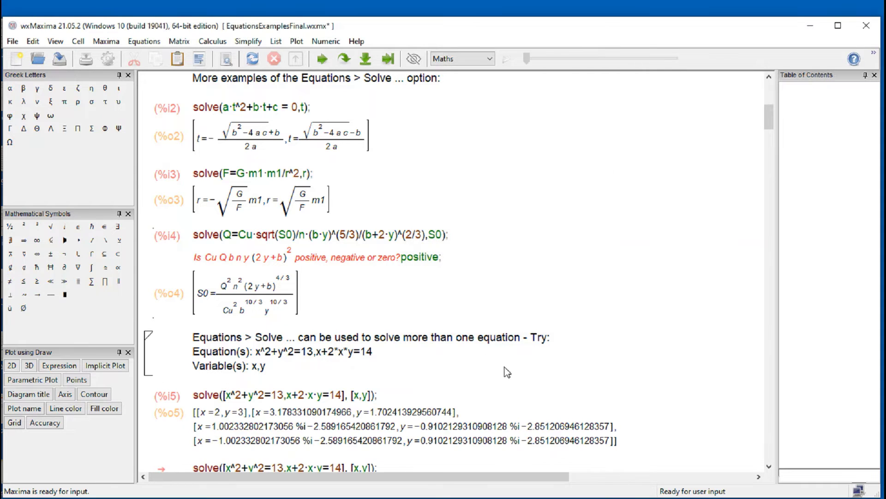
scroll(462, 333, down, 5)
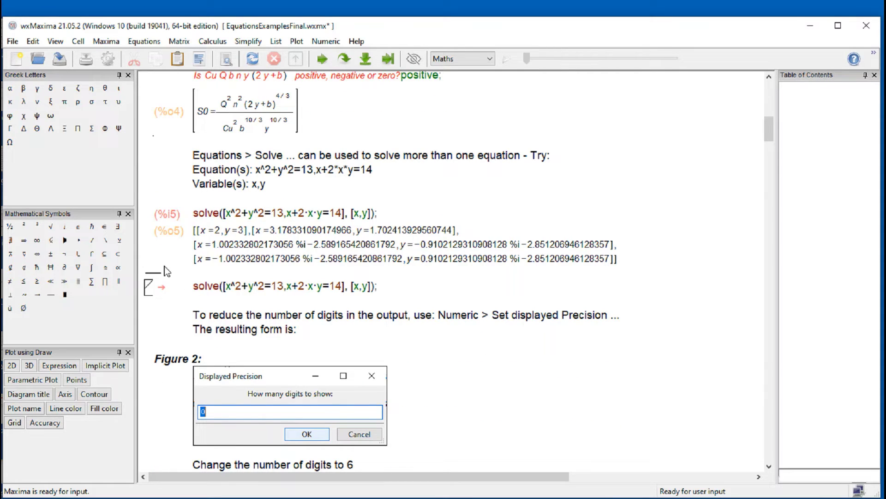
drag(192, 214, 381, 215)
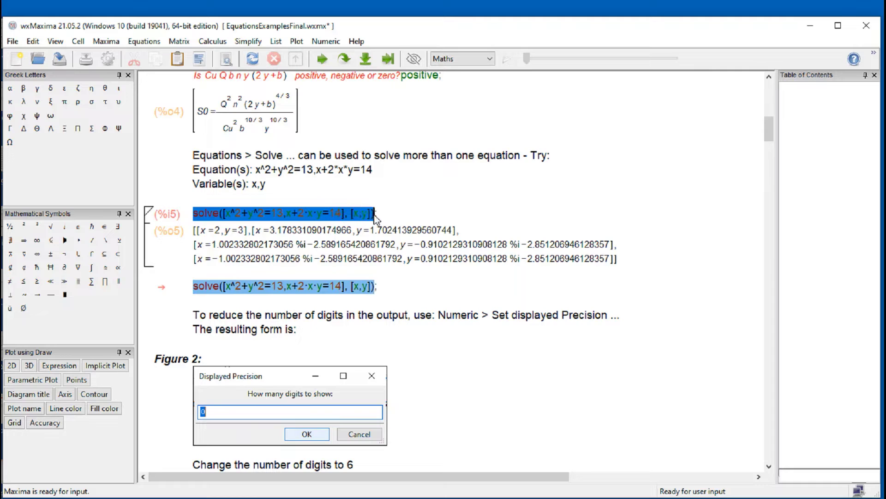
click(439, 211)
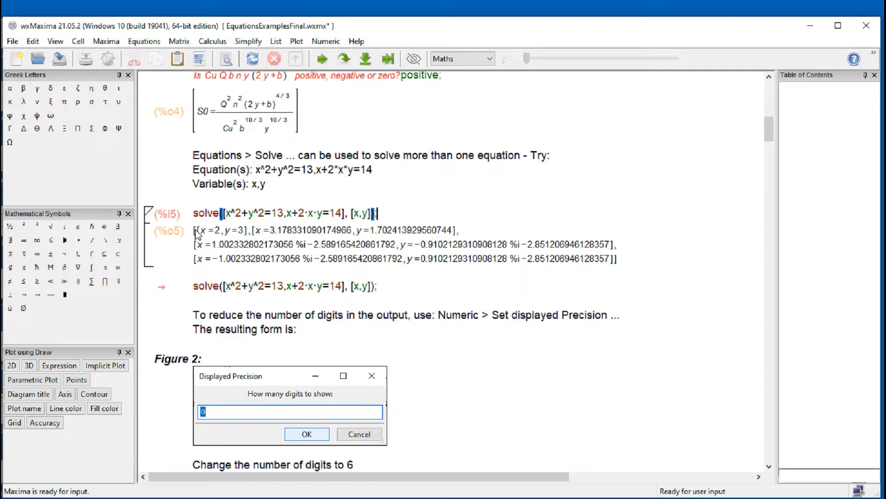
drag(198, 233, 263, 240)
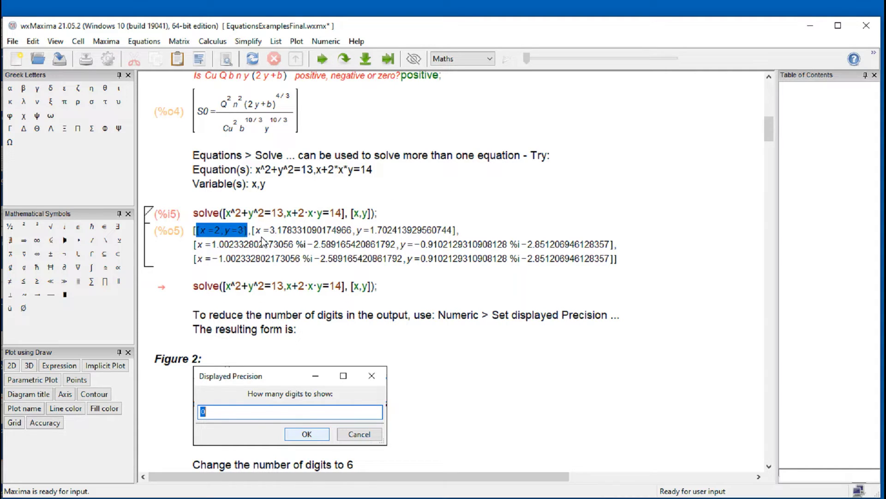
click(469, 279)
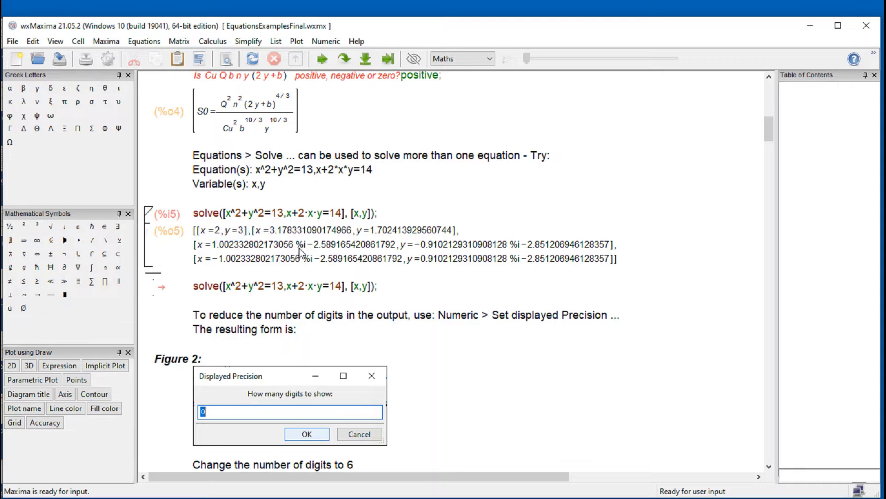
double_click(254, 230)
click(378, 287)
click(195, 245)
click(299, 246)
click(388, 271)
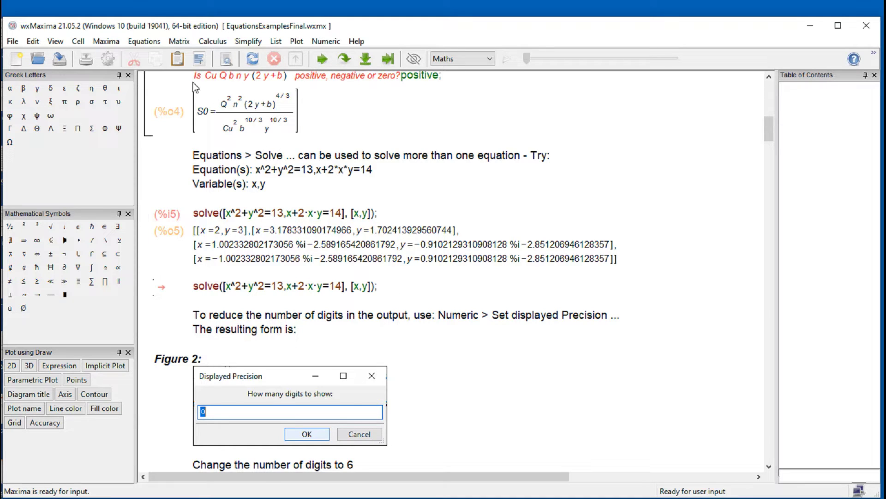
click(146, 41)
click(153, 54)
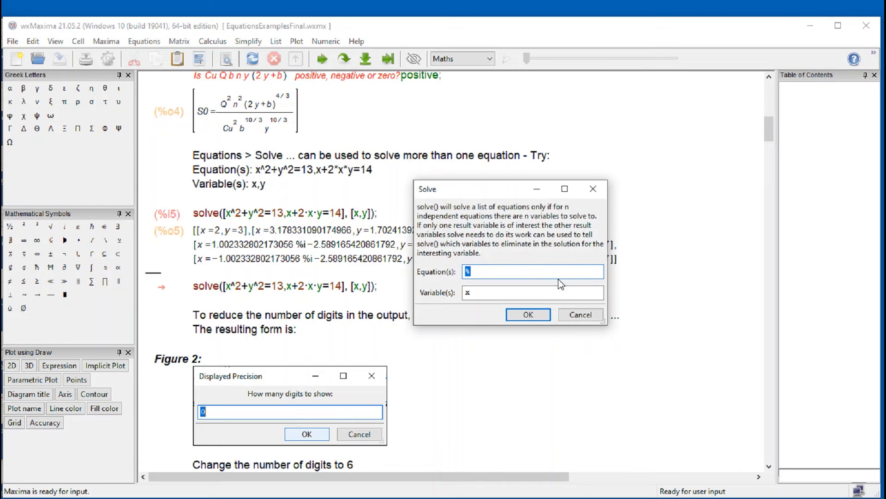
click(580, 314)
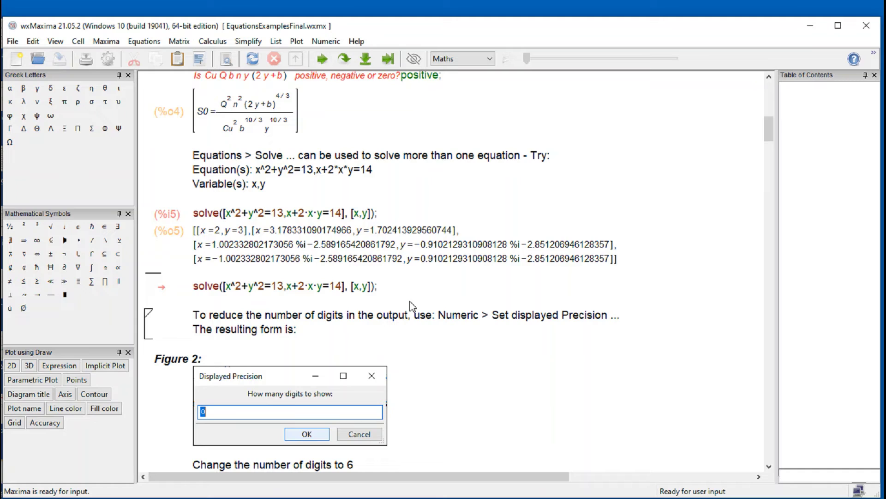
click(390, 288)
drag(234, 279, 192, 289)
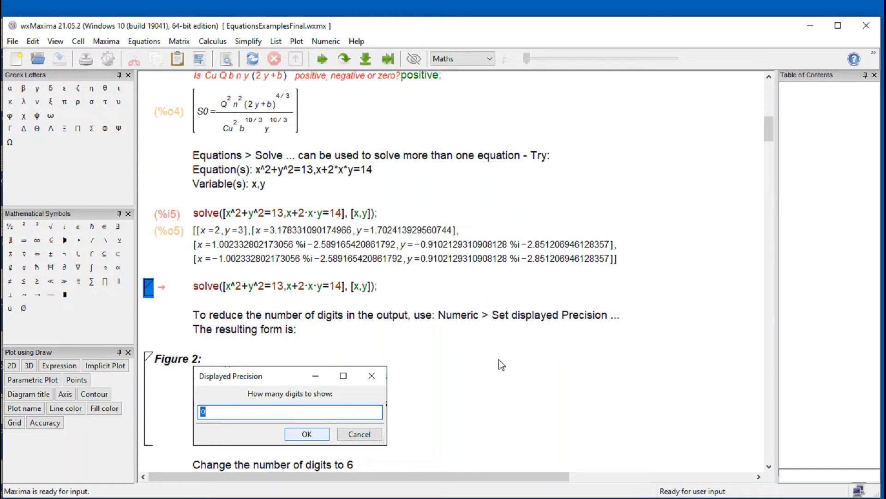
double_click(280, 233)
click(457, 334)
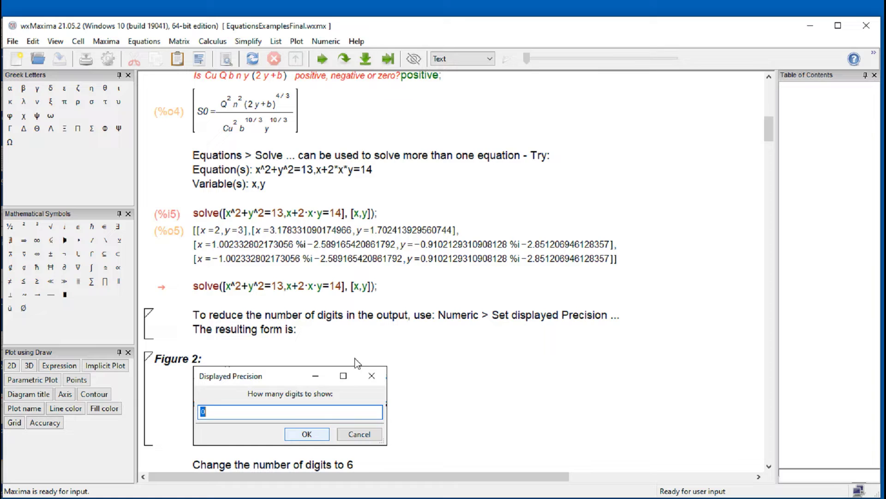
scroll(480, 355, down, 10)
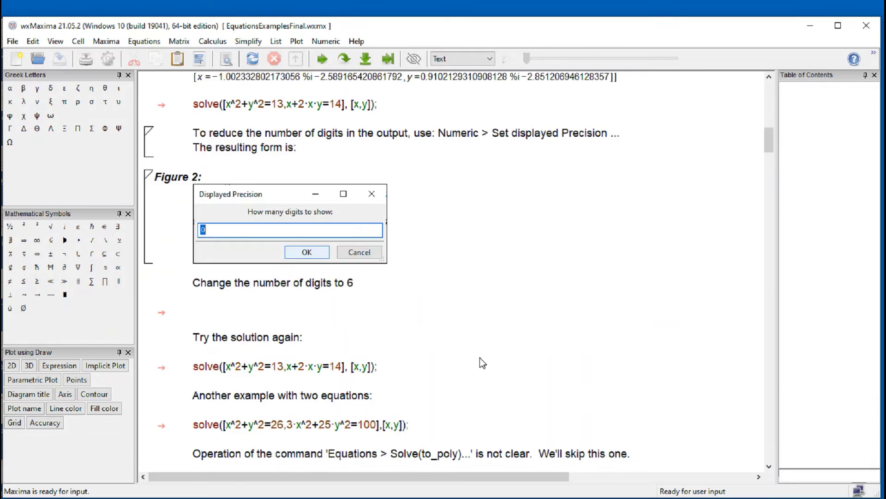
scroll(481, 358, up, 5)
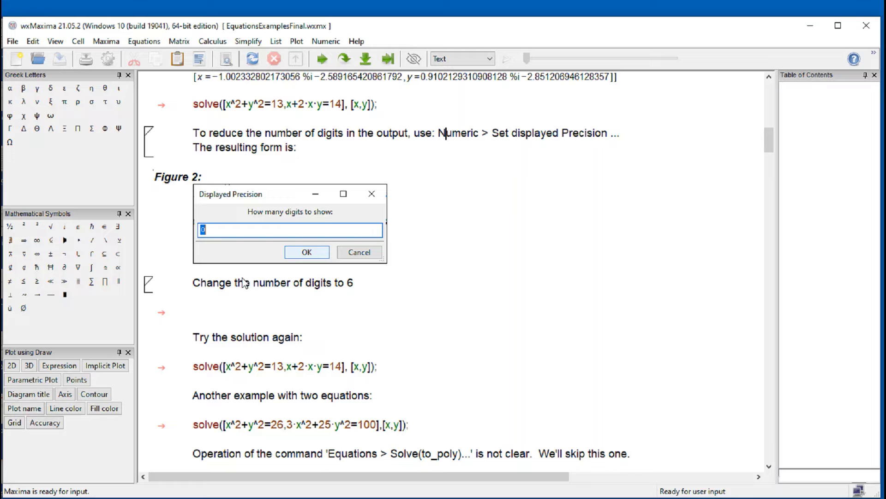
click(211, 308)
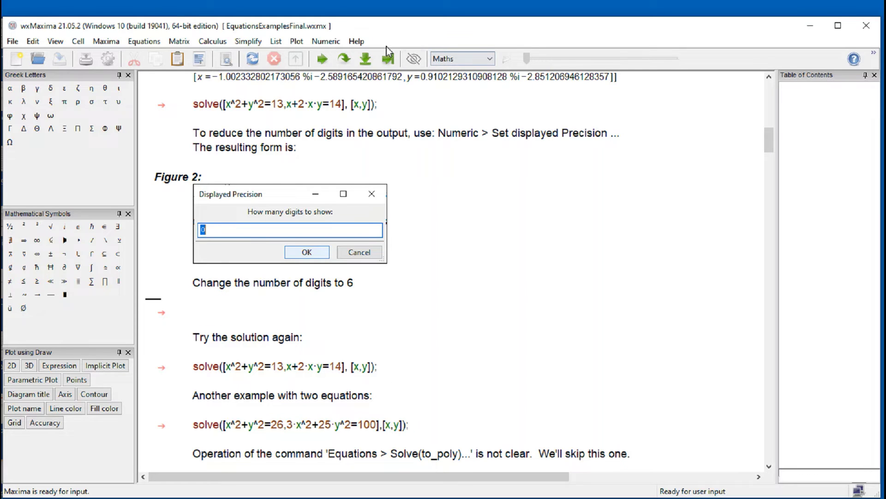
Set the displayed precision to 6 digits, inserting fpprintprec : 6.
click(332, 43)
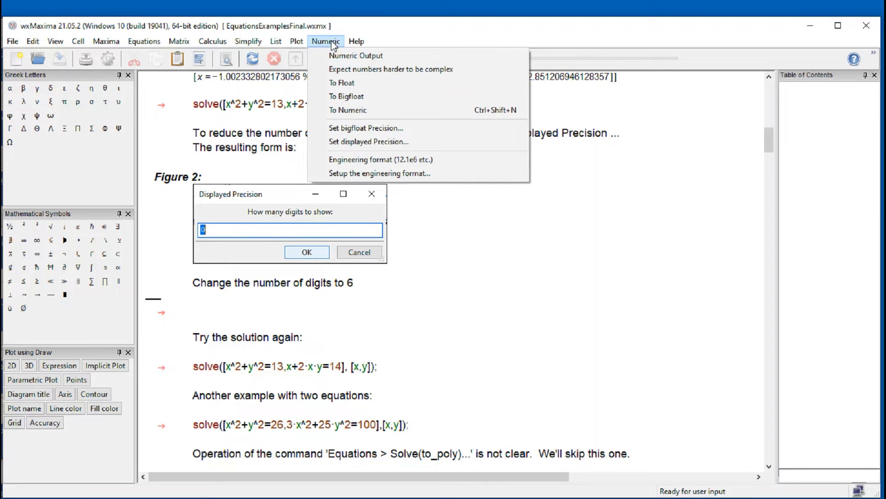
click(347, 142)
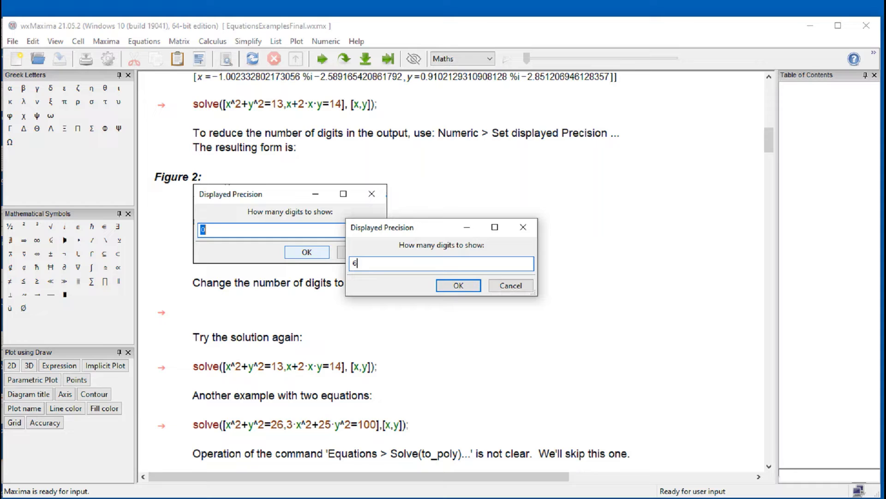
text(6)
click(466, 284)
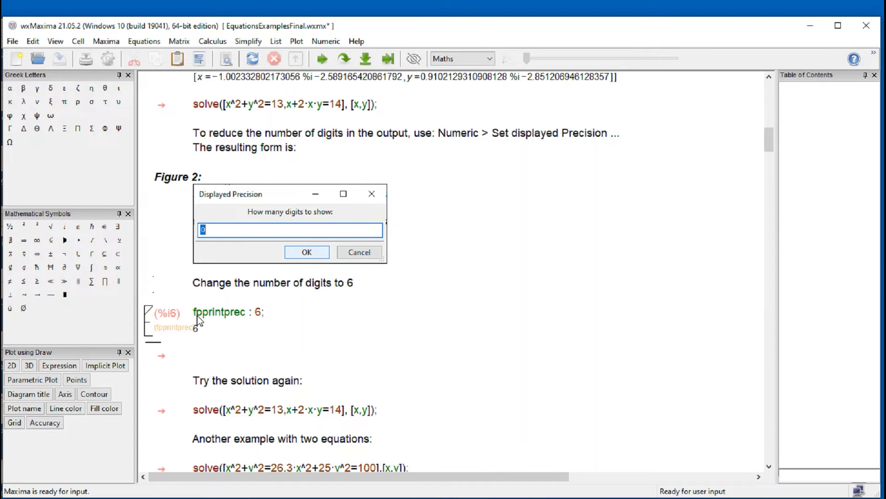
Highlight parts of the fpprintprec : 6 assignment, then move to the empty cell below.
drag(231, 320, 264, 321)
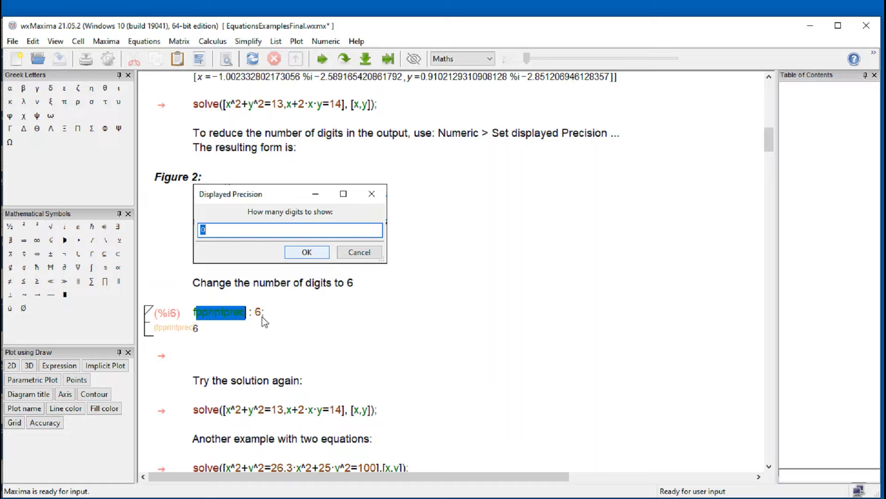
click(266, 317)
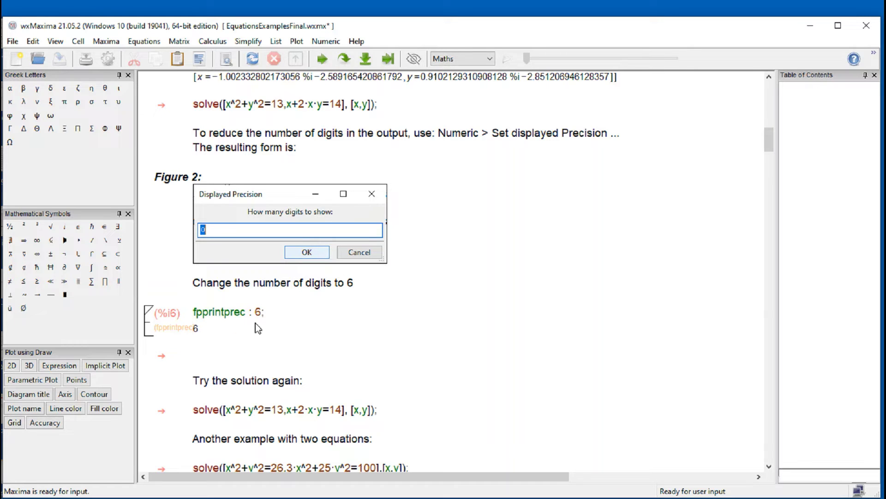
double_click(250, 318)
click(301, 330)
drag(193, 318, 249, 317)
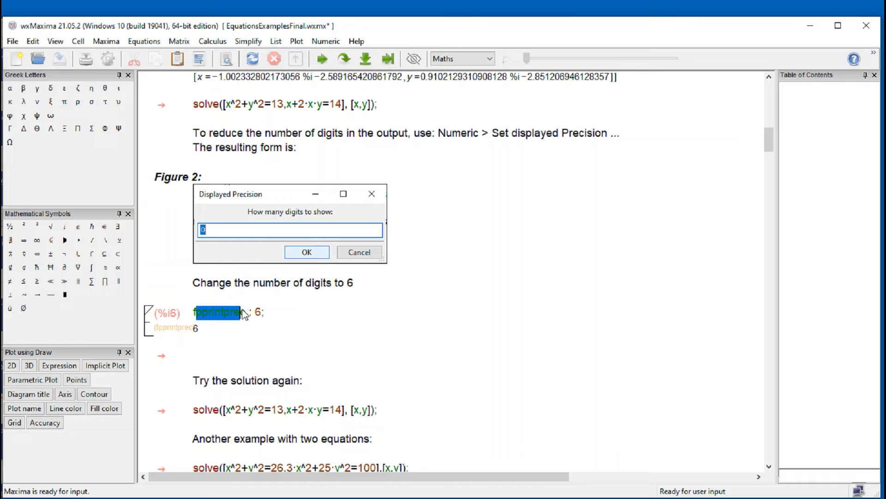
click(270, 316)
click(255, 312)
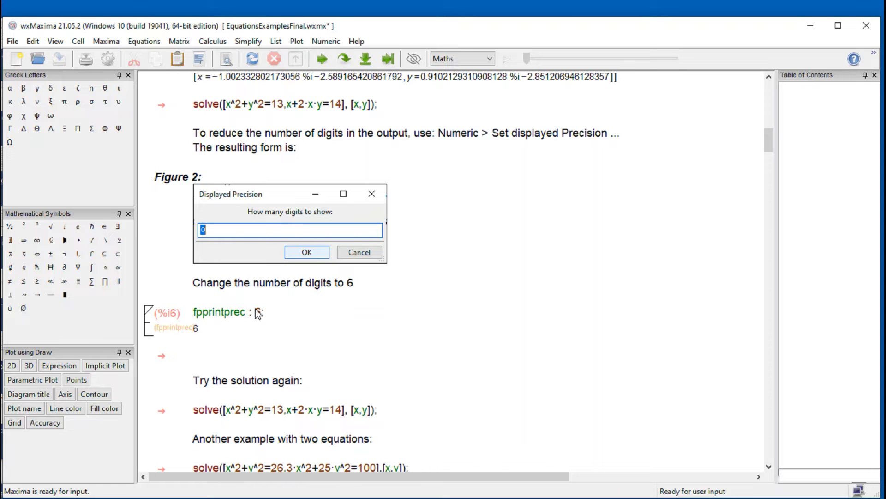
click(337, 350)
Re-evaluate the two-equation solve, now showing six-digit solutions such as x=3.17833, y=1.70241.
scroll(369, 348, down, 6)
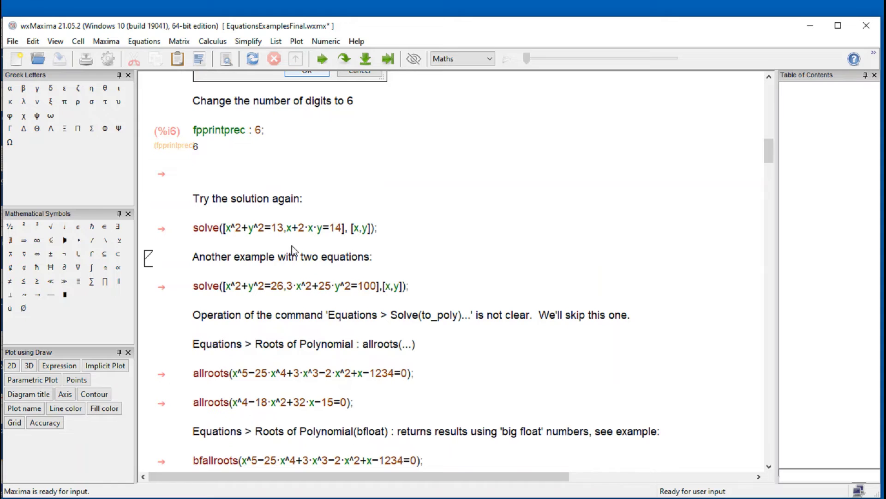
scroll(292, 246, up, 6)
scroll(300, 238, down, 6)
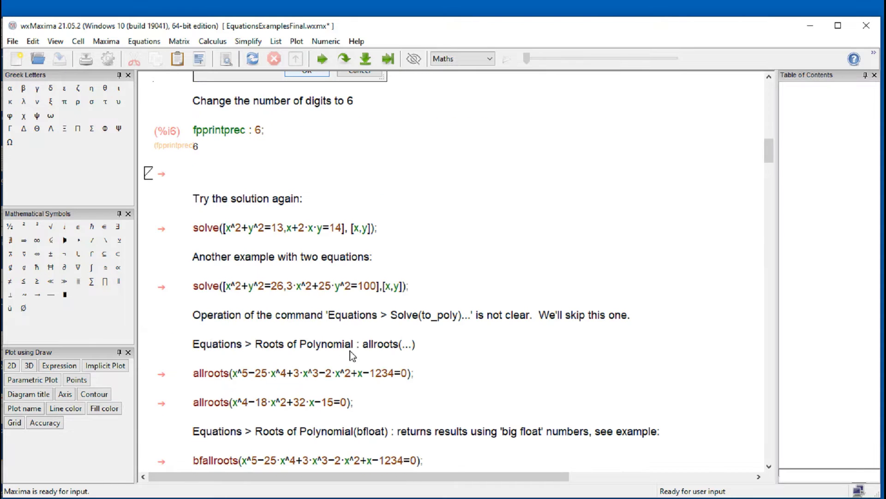
click(331, 225)
click(346, 228)
key(shift+Return)
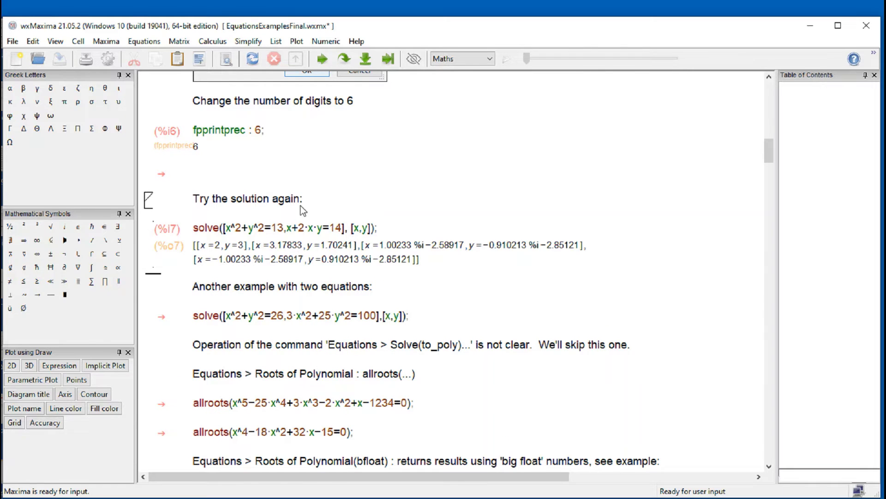
Compare against the earlier long-digit solve output by highlighting it.
scroll(290, 212, up, 8)
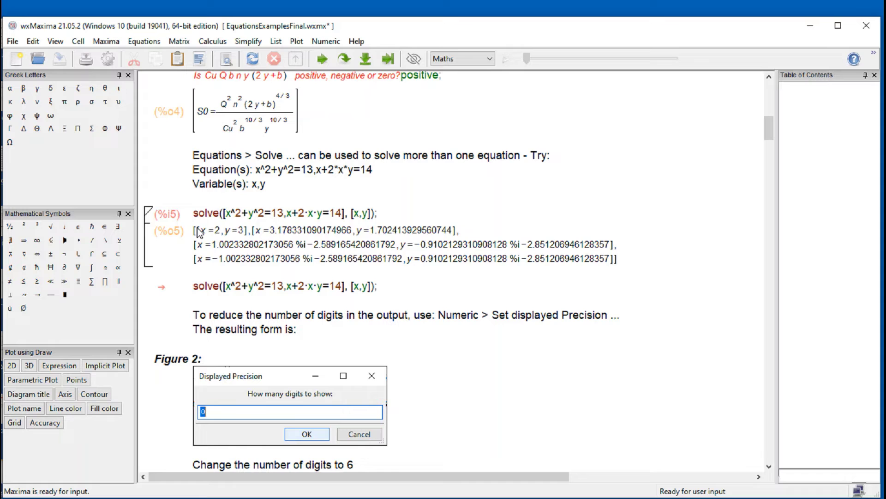
drag(196, 230, 566, 283)
click(596, 297)
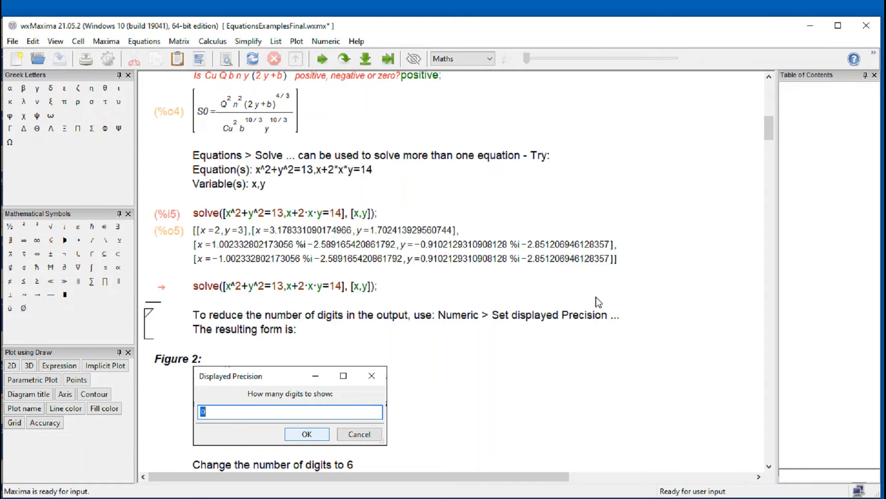
scroll(621, 331, down, 12)
scroll(620, 335, up, 4)
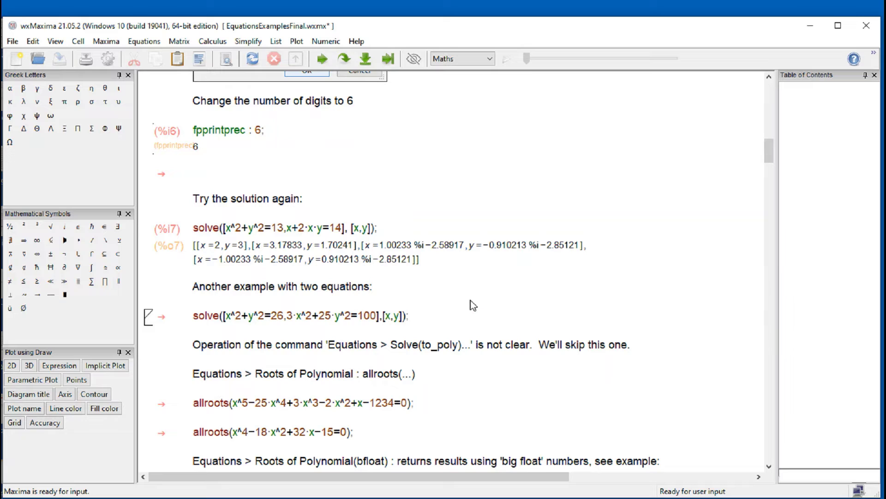
Evaluate solve([x^2+y^2=26,3·x^2+25·y^2=100],[x,y]), giving x=±5, y=±1.
click(359, 316)
key(shift+Return)
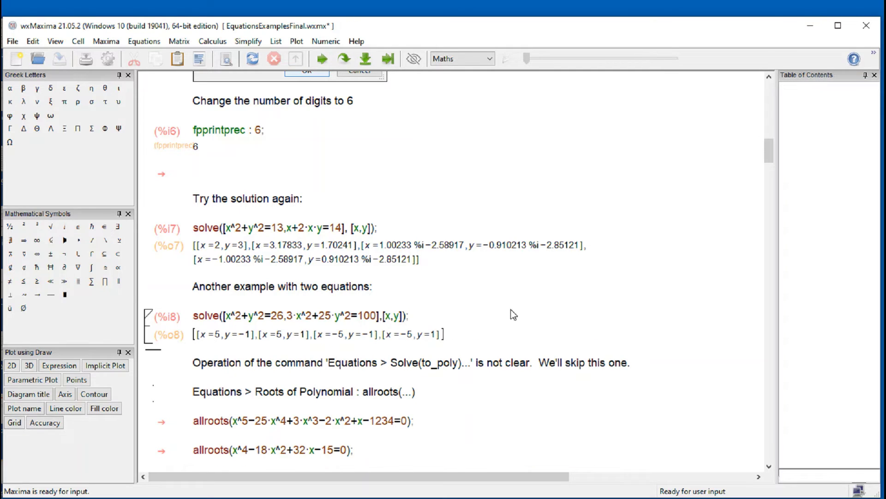
scroll(516, 310, down, 4)
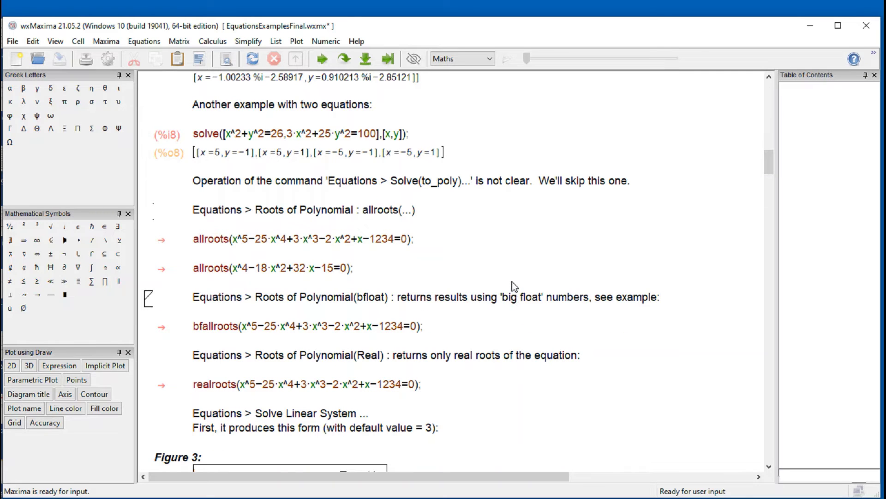
Highlight the Solve(to_poly) mention in the worksheet note, then clear the selection.
click(332, 184)
drag(420, 195, 438, 185)
click(499, 204)
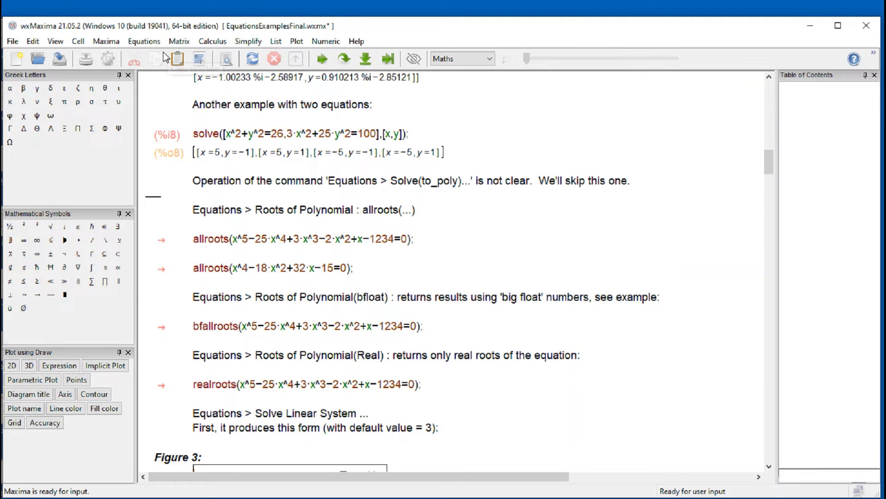
Bring up the Equations menu again to reach the Find Root... entry.
click(147, 42)
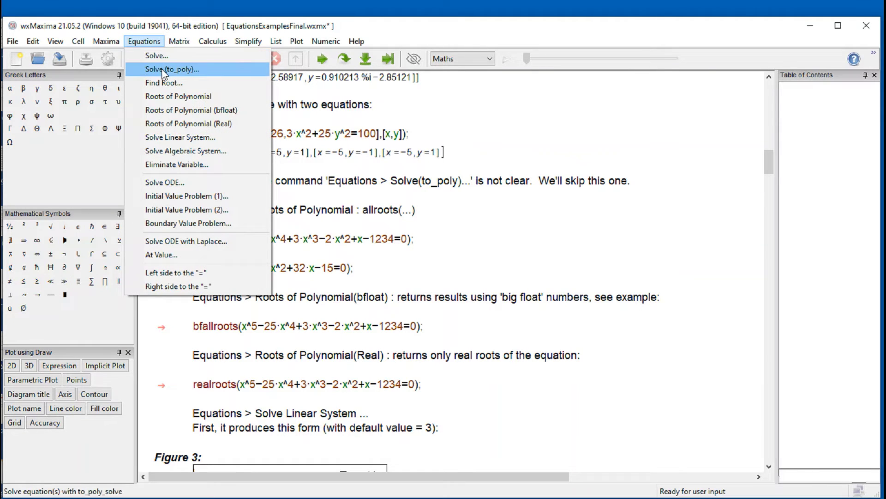
click(536, 234)
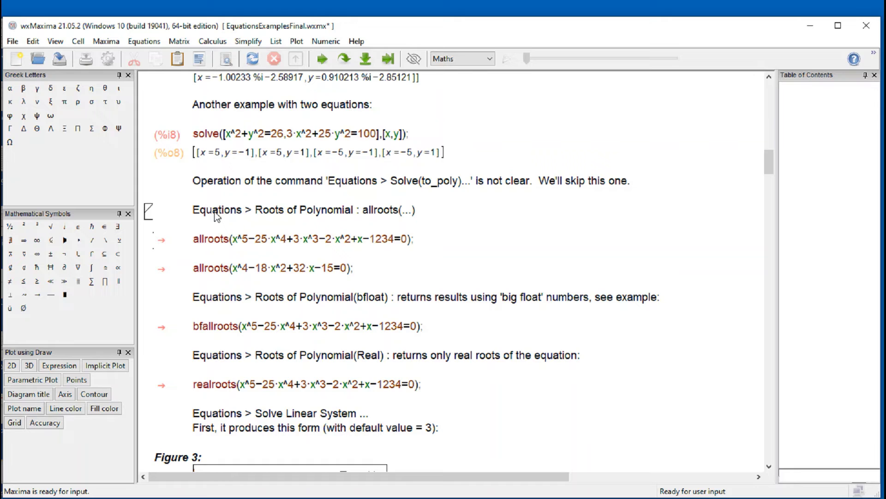
click(147, 43)
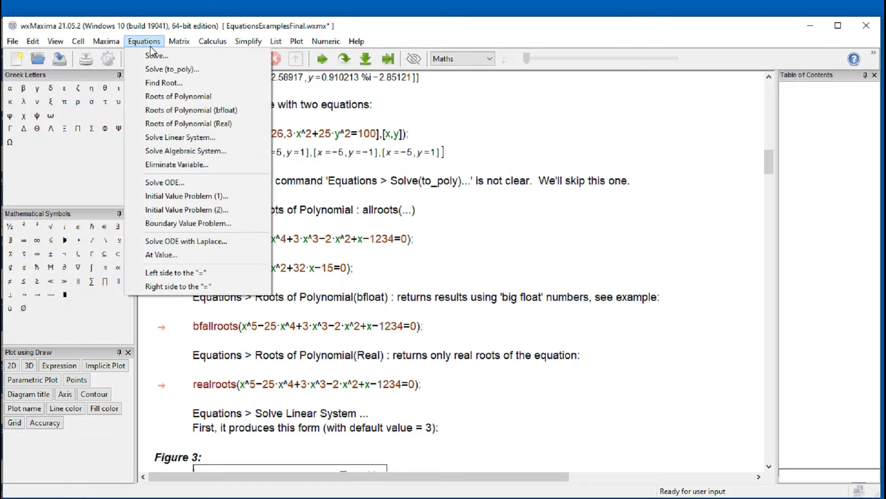
Start a Find Root search on x^2+2*x-125 for the variable x.
click(174, 87)
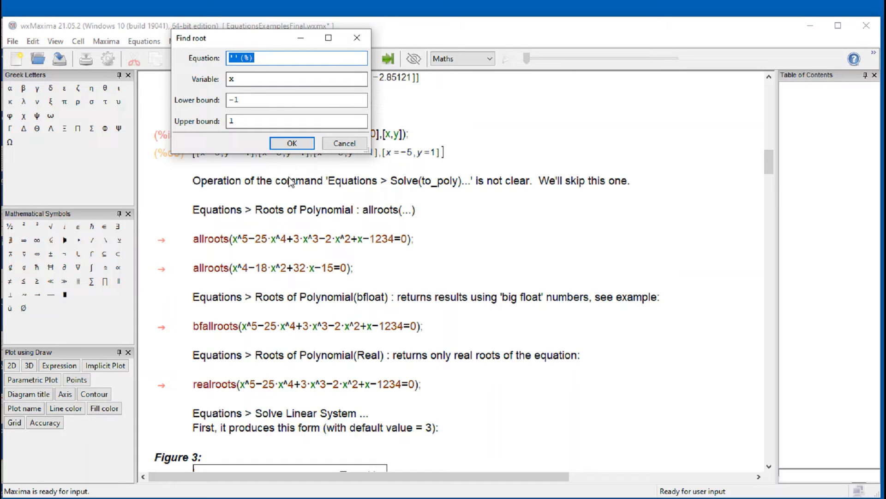
text(x^2+2*x-125)
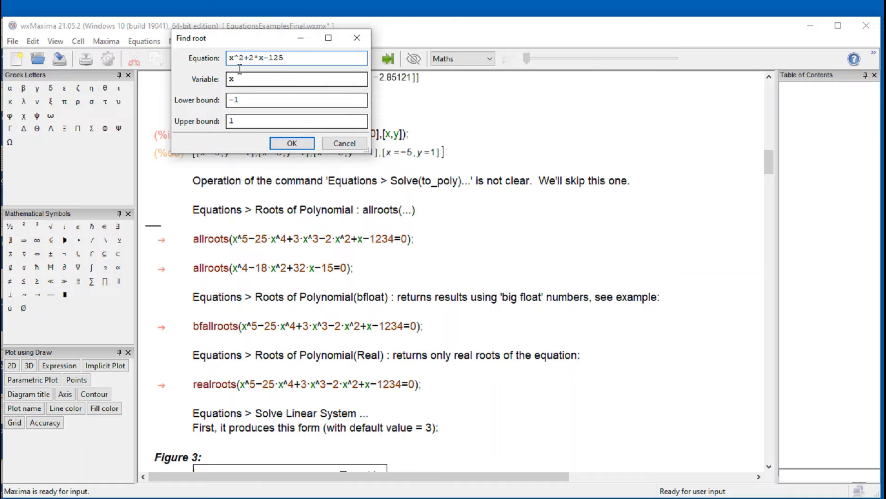
click(246, 88)
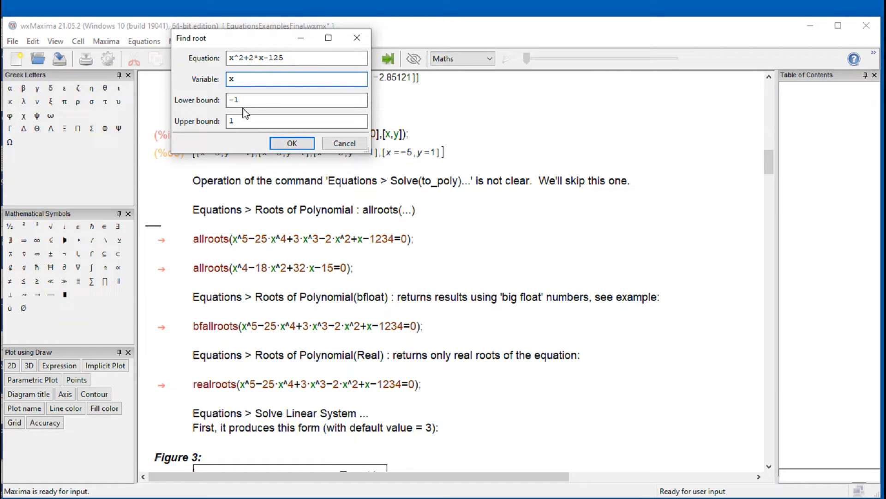
Set the bounds to -10 and 10 and run it, producing the same-sign endpoints error.
click(246, 108)
double_click(244, 104)
click(252, 105)
text(0)
click(246, 124)
text(10)
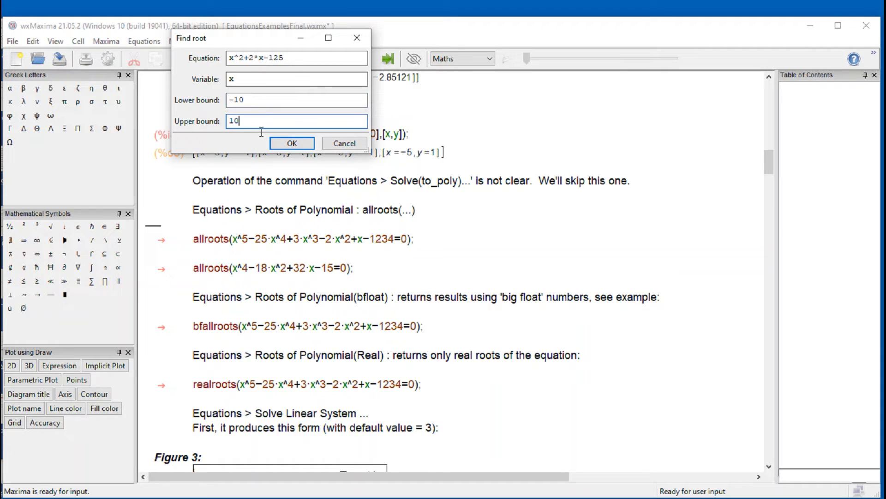
click(300, 143)
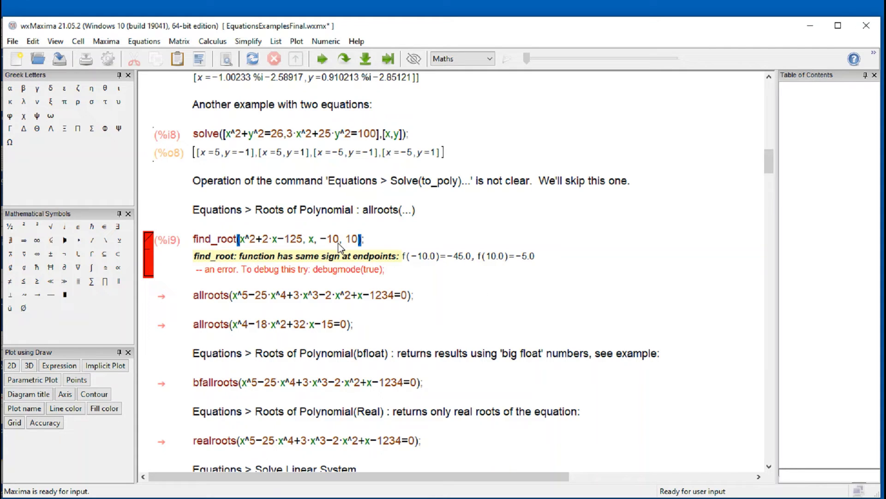
Change the find_root lower bound from -10 to 0 and re-evaluate.
click(337, 244)
key(BackSpace)
key(BackSpace)
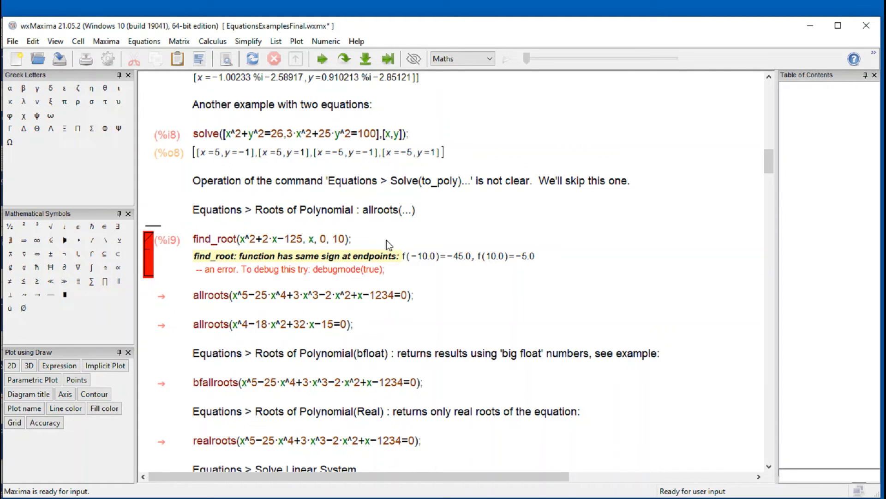
key(Right)
key(Right)
key(Right)
key(Right)
key(Right)
key(shift+Return)
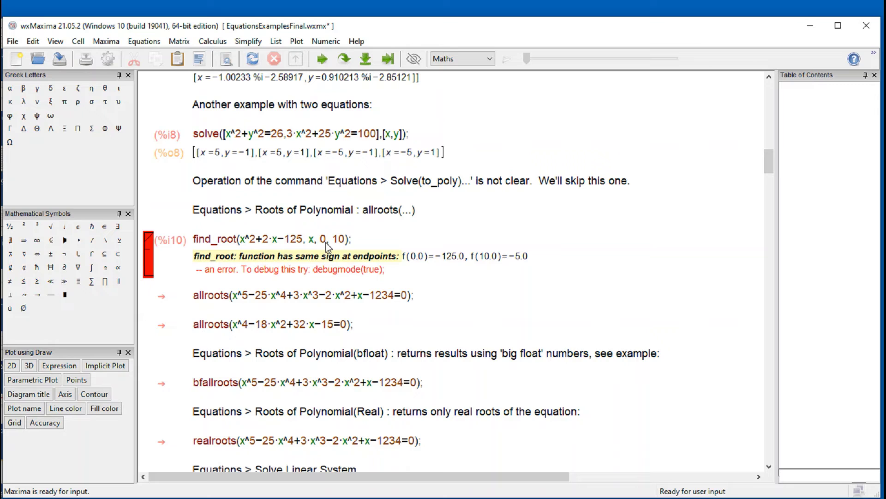
Set the find_root bounds to 5 and 15 and re-evaluate, returning the root 10.225.
click(321, 243)
double_click(324, 244)
click(327, 249)
double_click(323, 243)
text(5)
key(shift+Return)
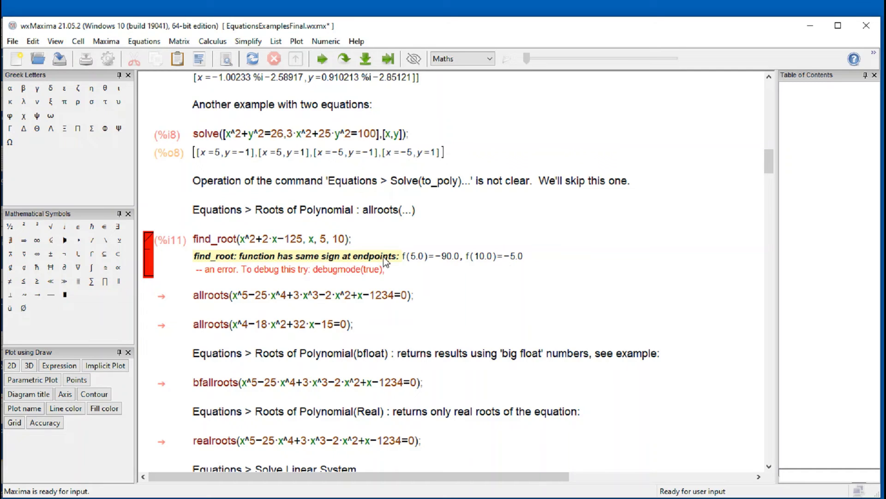
key(BackSpace)
text(5)
key(shift+Return)
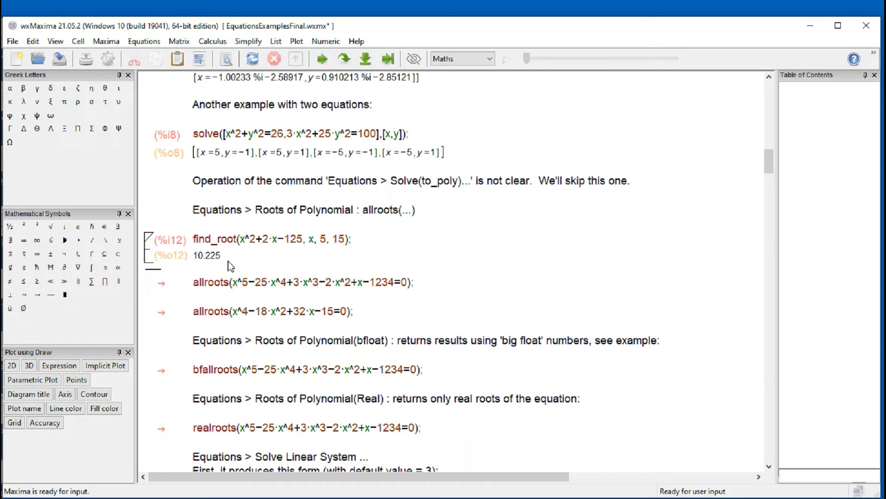
Rewrite the find_root expression as x^2+2*x-125=0 and re-evaluate, still getting 10.225.
drag(195, 239, 216, 238)
drag(302, 239, 256, 246)
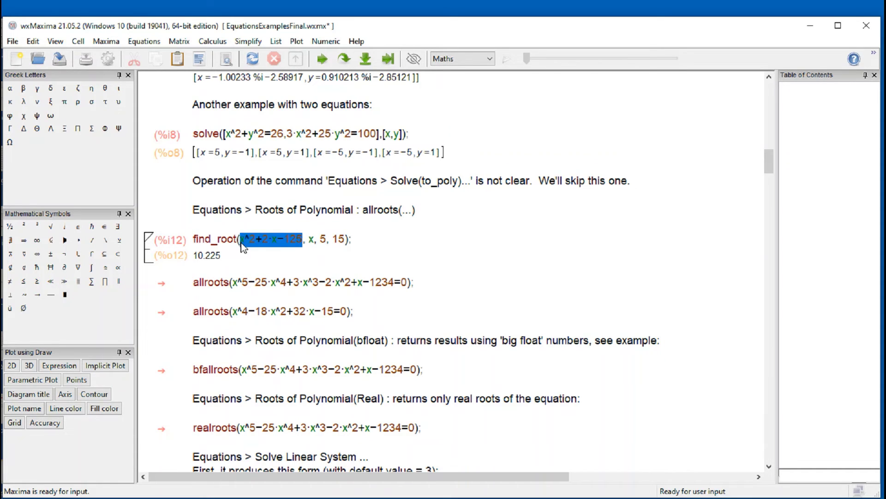
click(295, 262)
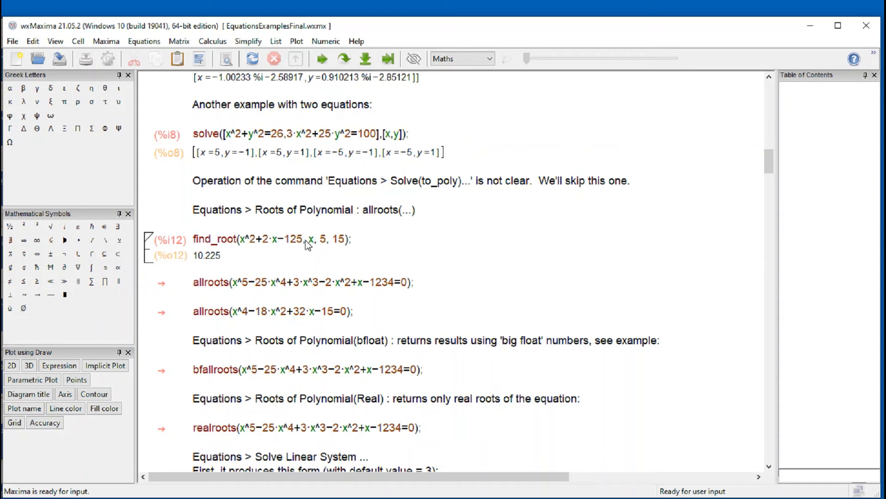
text(=0)
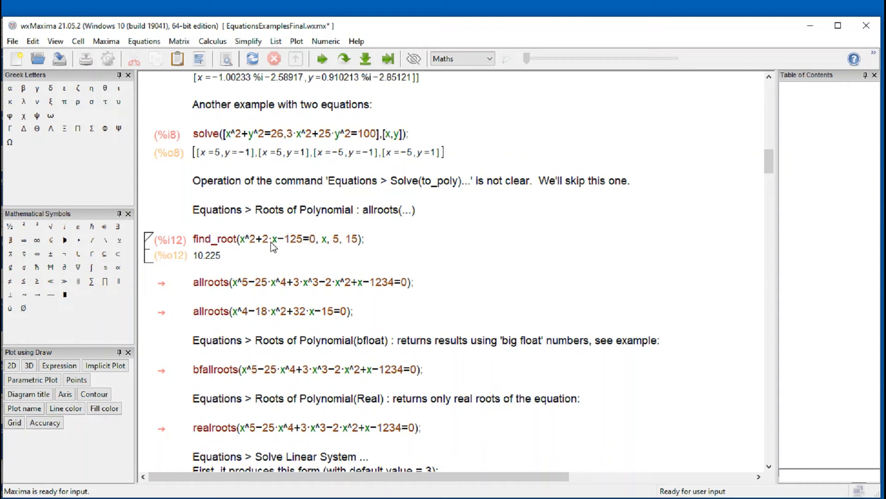
key(shift+Return)
Inspect the x and 5 arguments of find_root, then leave the cell.
double_click(324, 239)
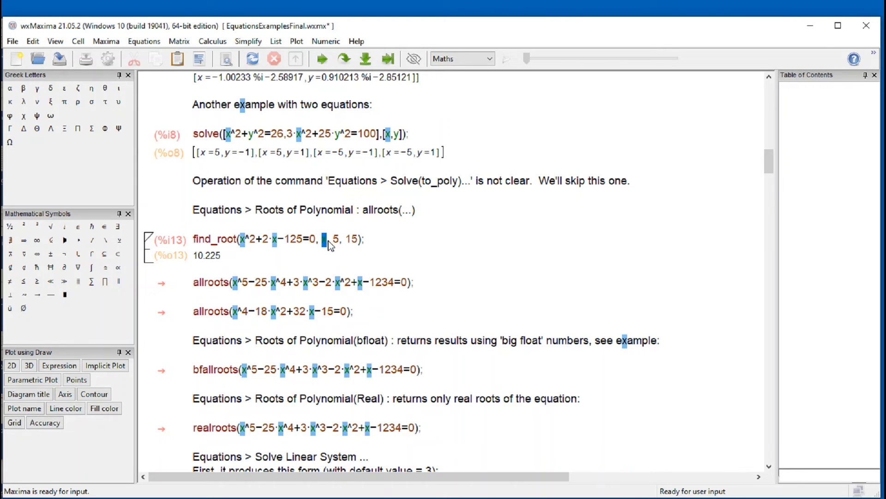
double_click(335, 239)
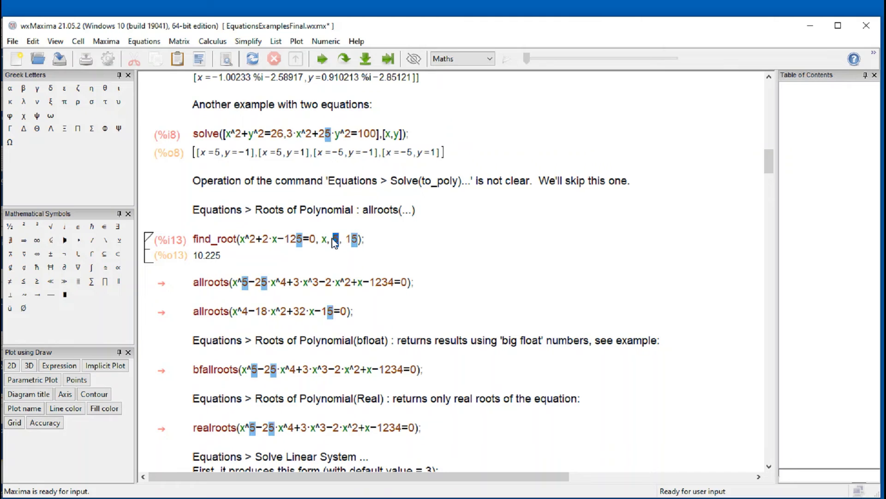
click(362, 241)
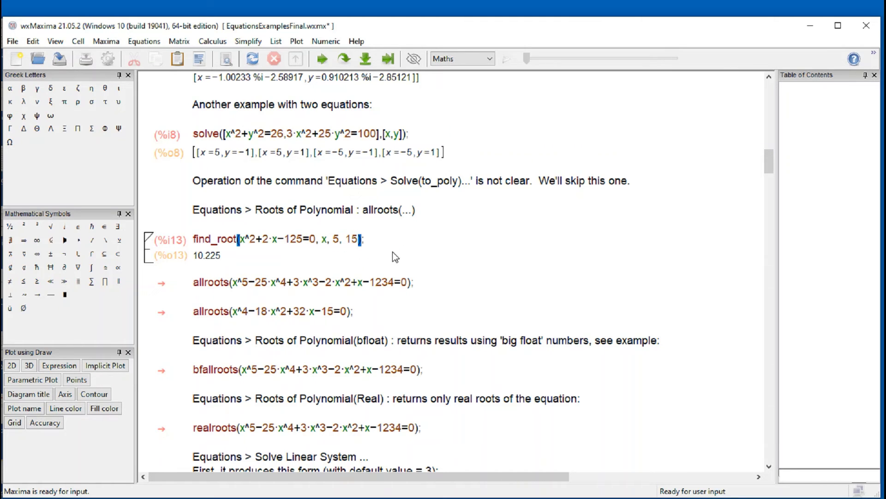
click(450, 231)
Insert a Roots of Polynomial cell, then delete the empty allroots(%) cell it creates.
click(224, 269)
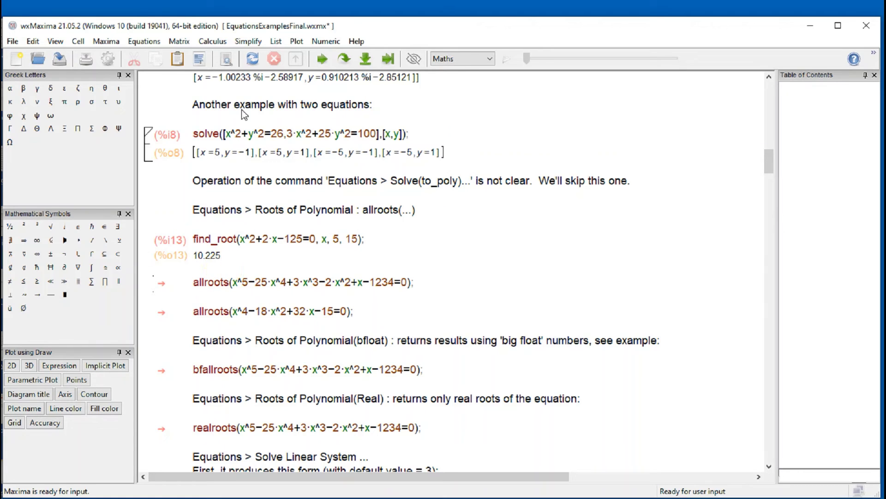
click(147, 42)
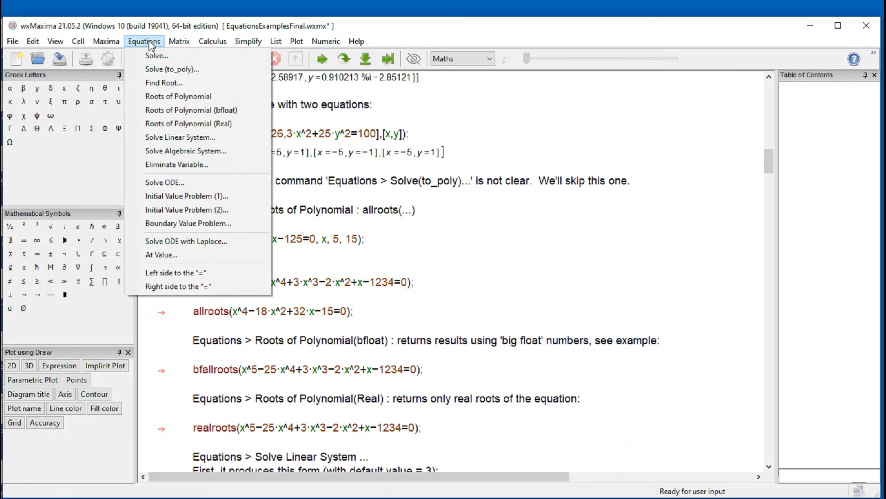
click(172, 101)
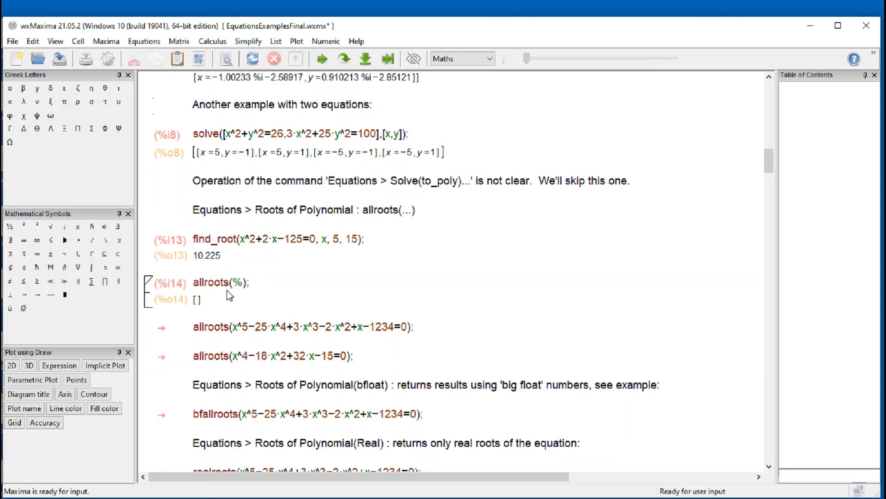
click(148, 290)
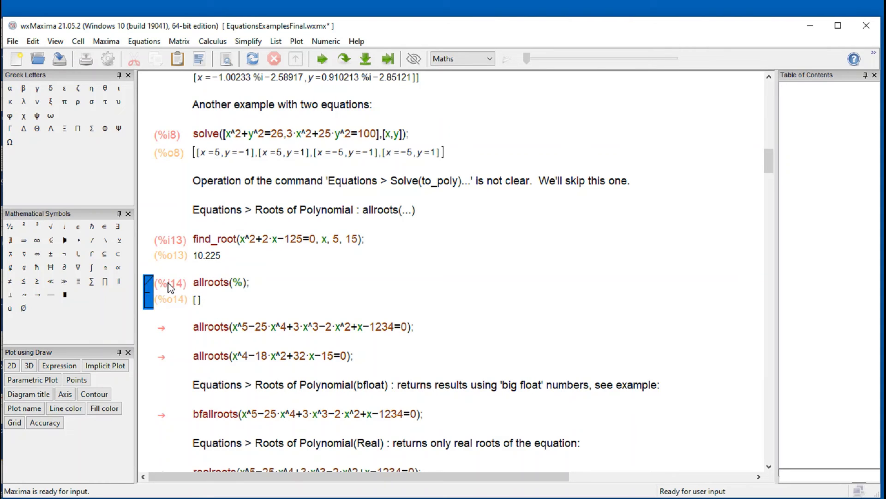
key(Delete)
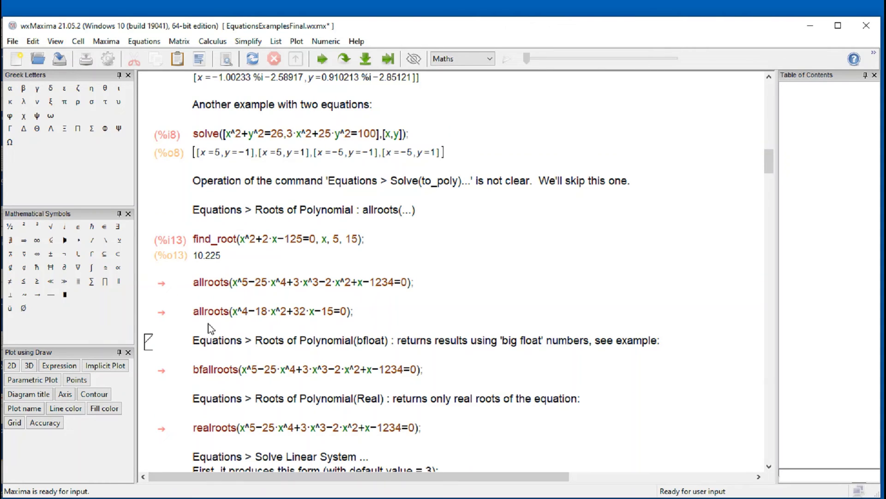
Evaluate allroots(x^5-25*x^4+3*x^3-2*x^2+x-1234=0), listing roots including x=24.8858.
drag(232, 283, 415, 282)
click(443, 270)
click(381, 283)
key(shift+Return)
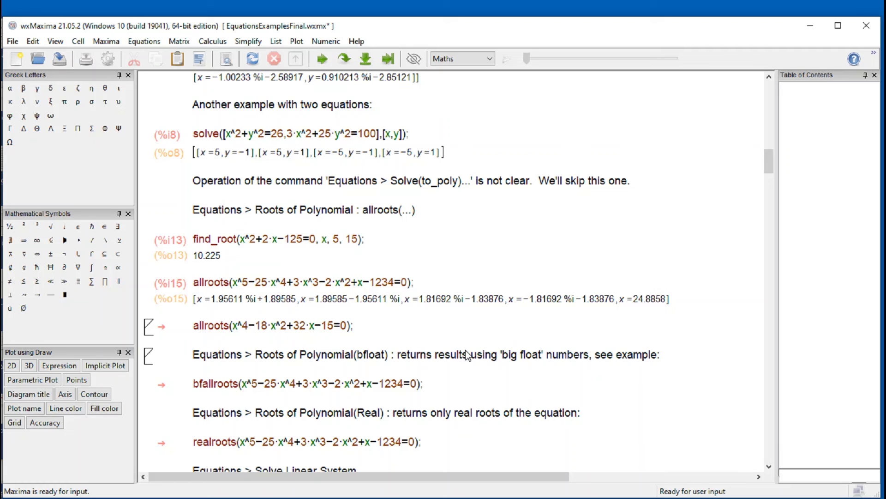
Evaluate allroots(x^4-18*x^2+32*x-15=0) to get roots 1.0, 1.0, 3.0 and -5.0.
key(shift+Return)
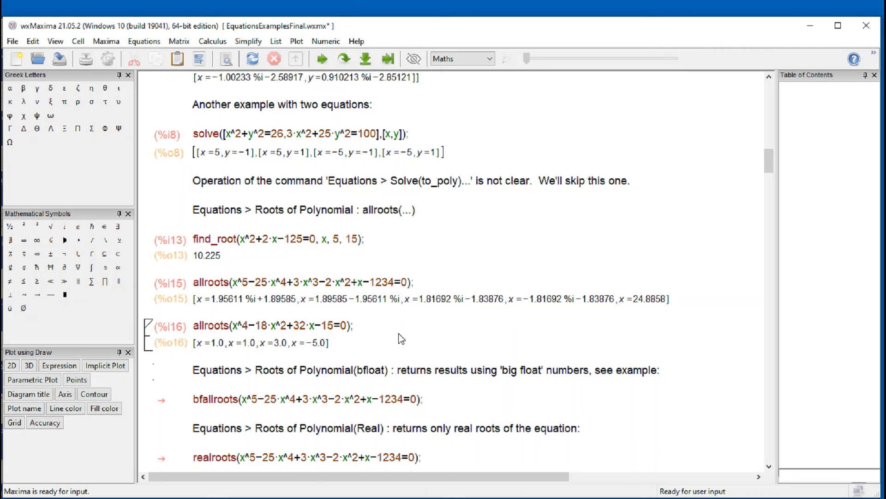
Insert a bfallroots(%) cell below the big-float description, which errors expecting a polynomial.
scroll(398, 338, down, 4)
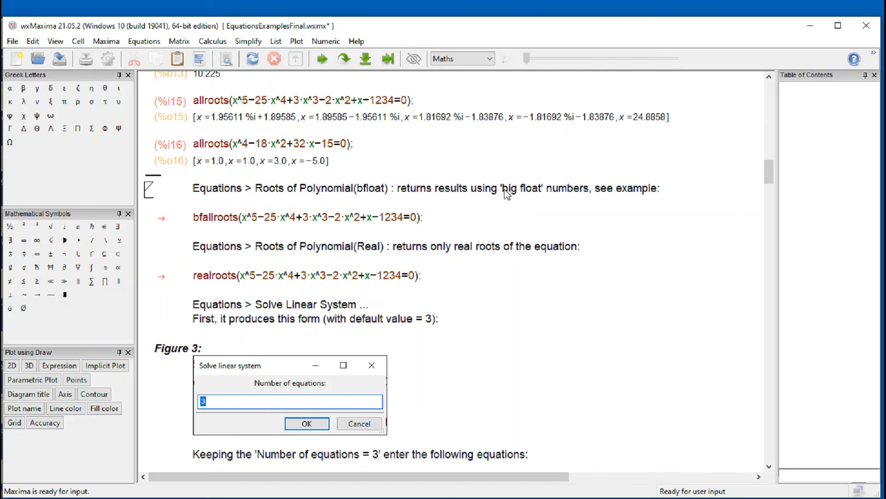
drag(504, 190, 540, 191)
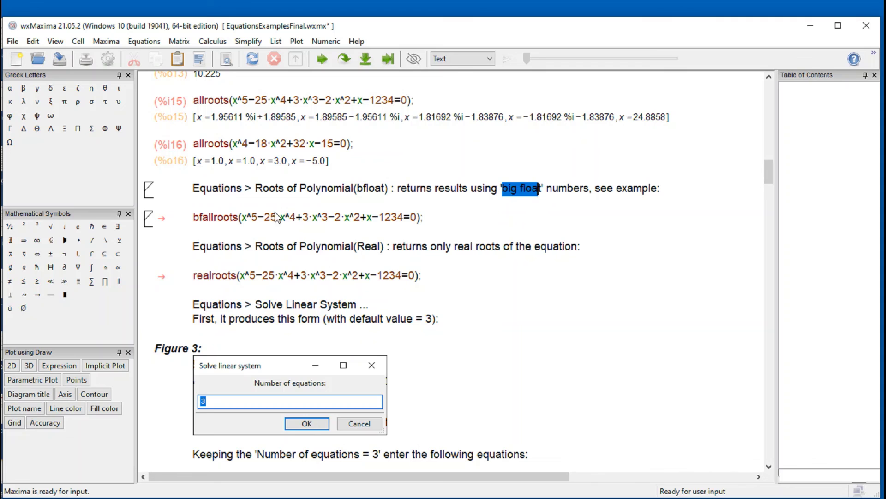
click(228, 205)
click(149, 44)
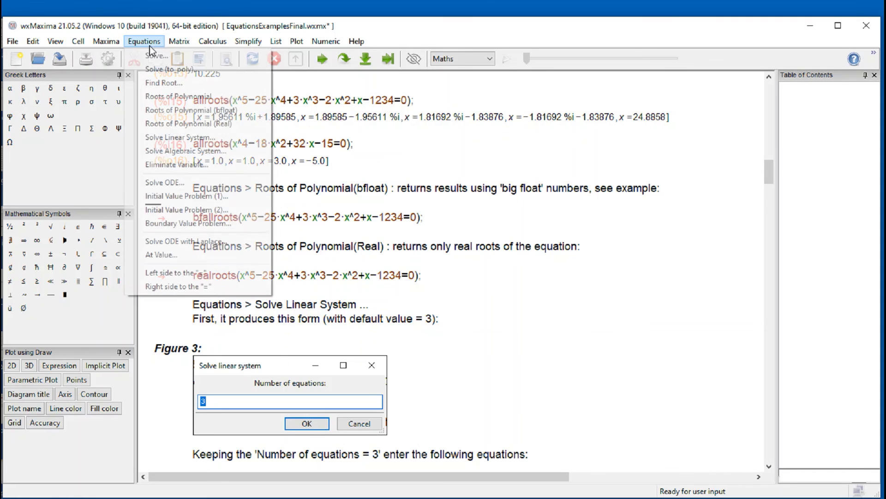
click(186, 111)
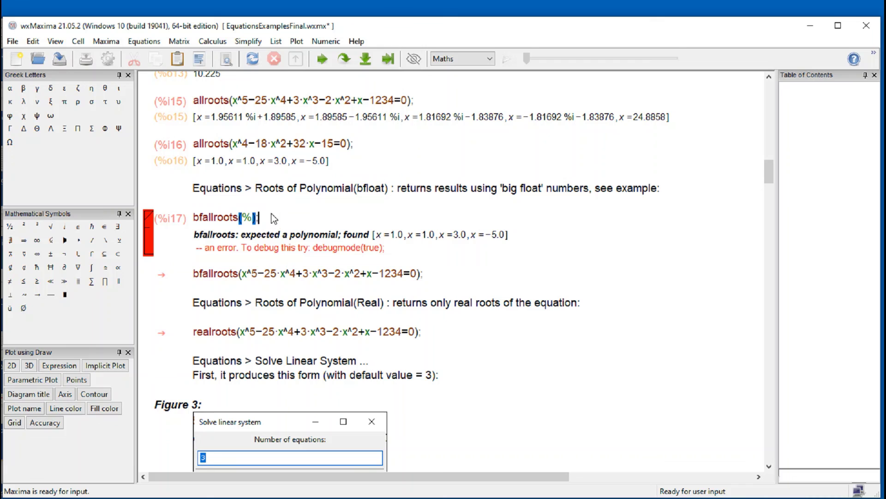
click(221, 146)
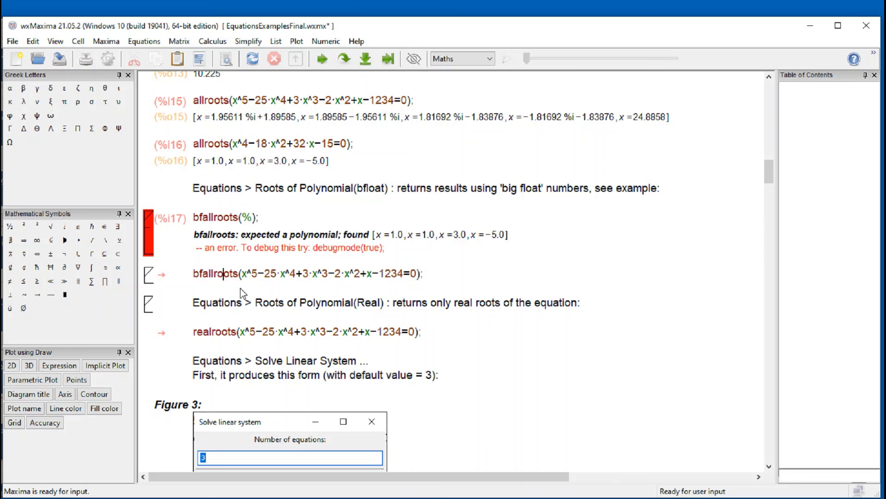
Evaluate bfallroots on the quintic and inspect the big-float roots 1.95611b0 and 1.89585b0.
key(shift+Return)
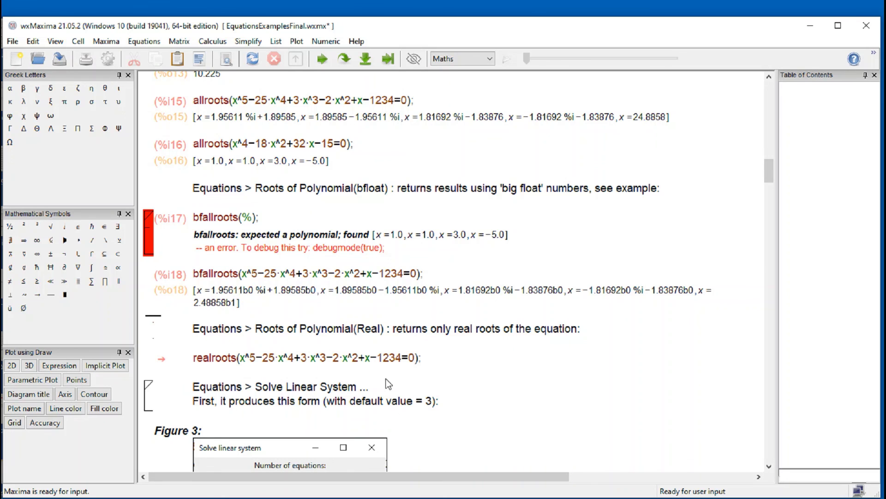
click(217, 295)
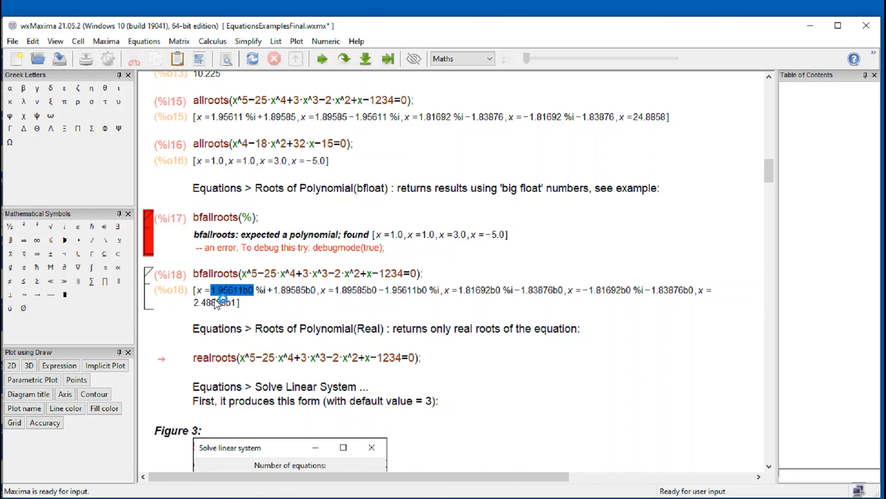
click(272, 303)
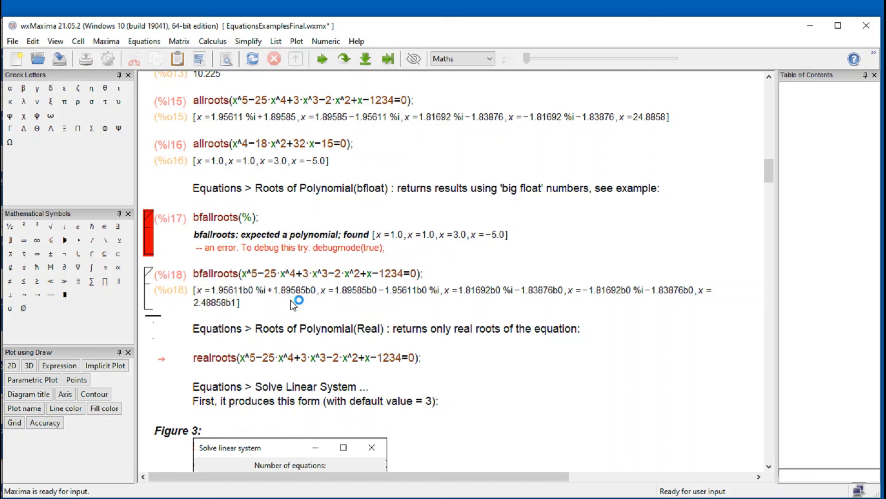
click(314, 300)
click(320, 318)
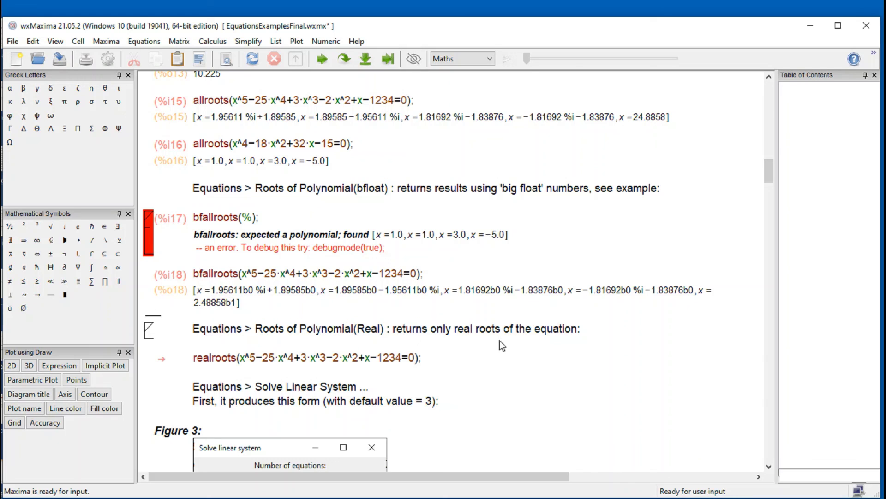